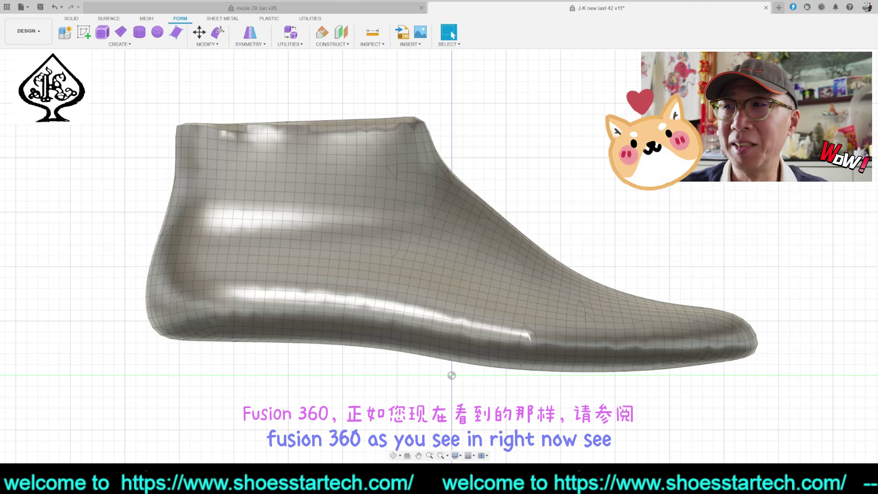
- Examine the shoe last's quad mesh from the side and close up, and toggle its visibility off and on
middle_click_drag(437, 251, 531, 173, "shift")
scroll(505, 171, "down", 1)
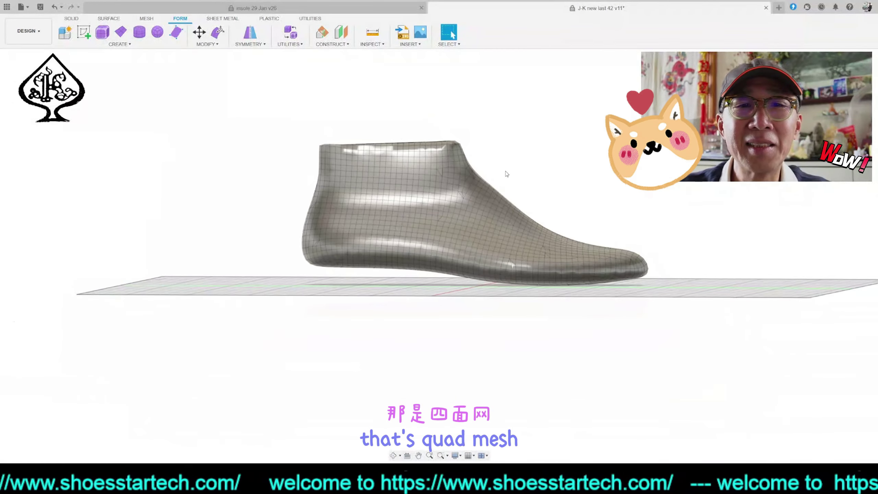
scroll(506, 171, "up", 5)
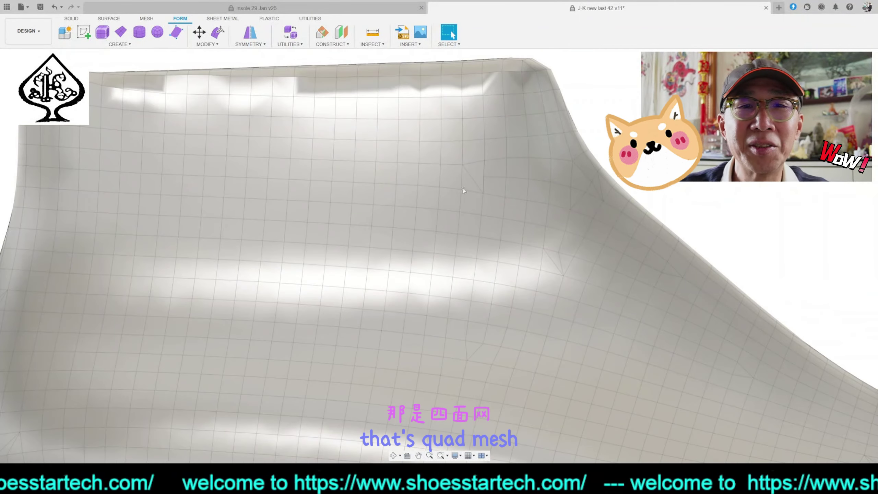
scroll(524, 163, "up", 2)
scroll(647, 152, "down", 6)
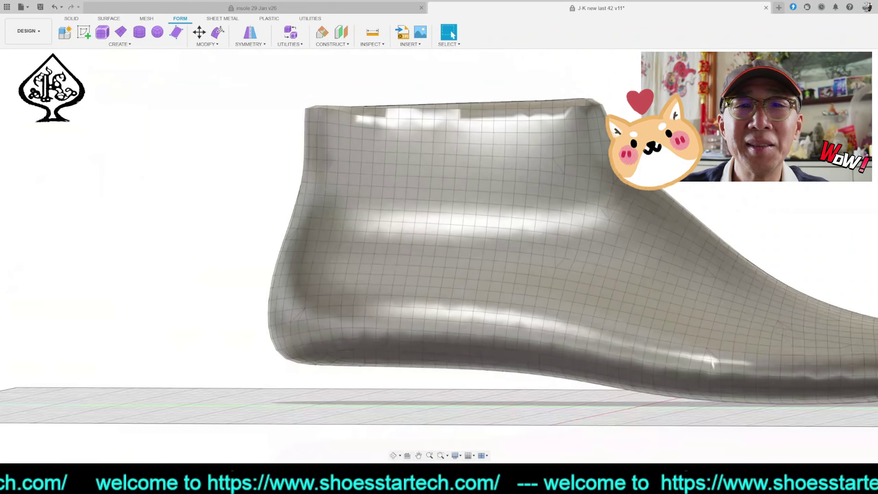
middle_click_drag(703, 159, 573, 169)
key("Escape")
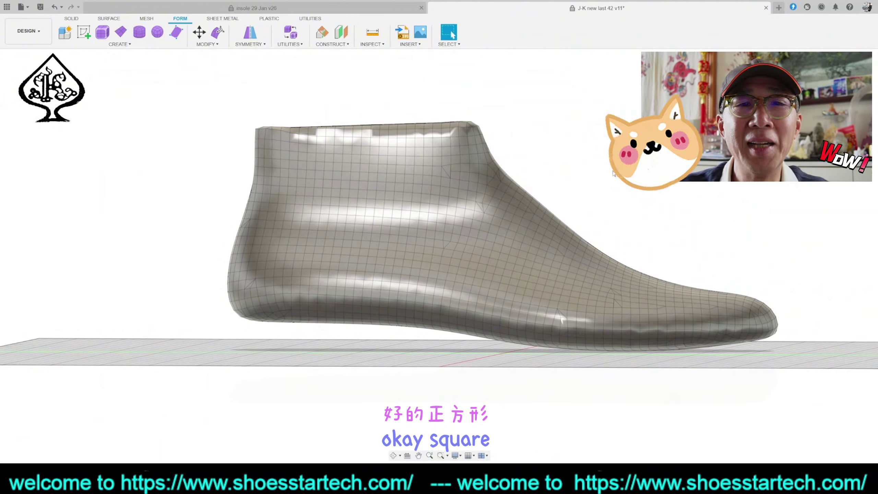
mouse_move(438, 254)
middle_mouse_down("shift")
mouse_move(438, 304)
mouse_move(438, 261)
middle_mouse_up("shift")
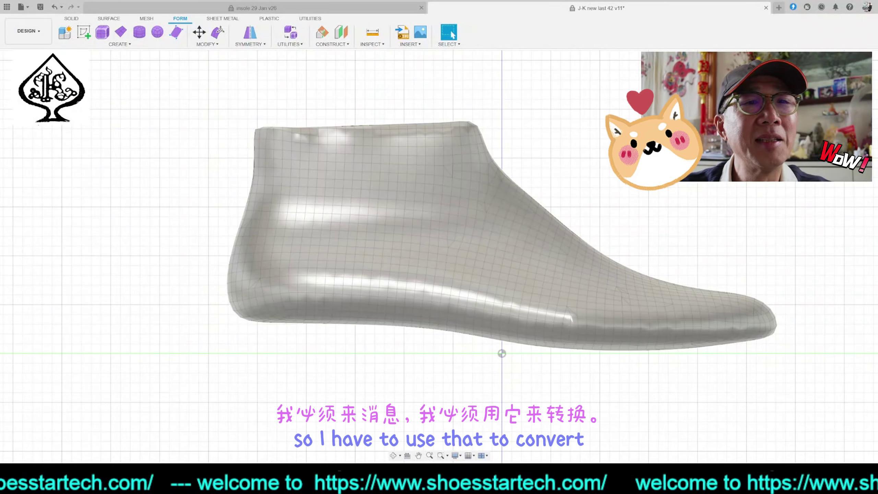
key("v")
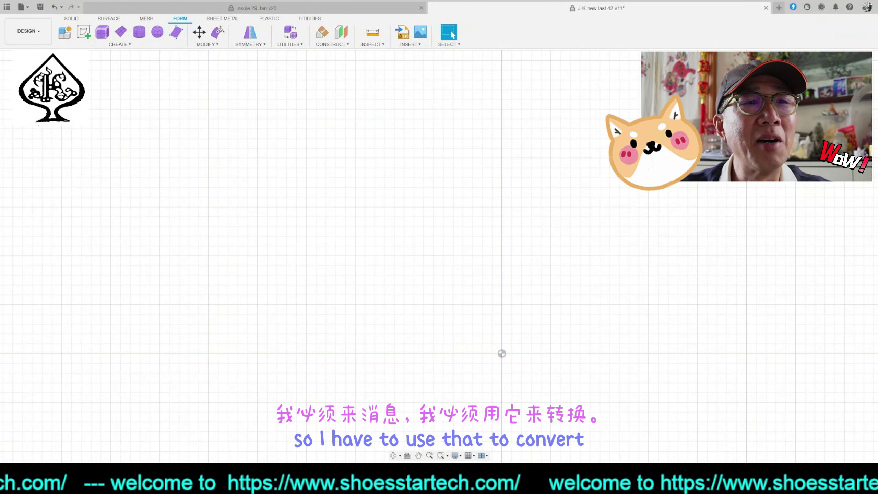
left_click(34, 121)
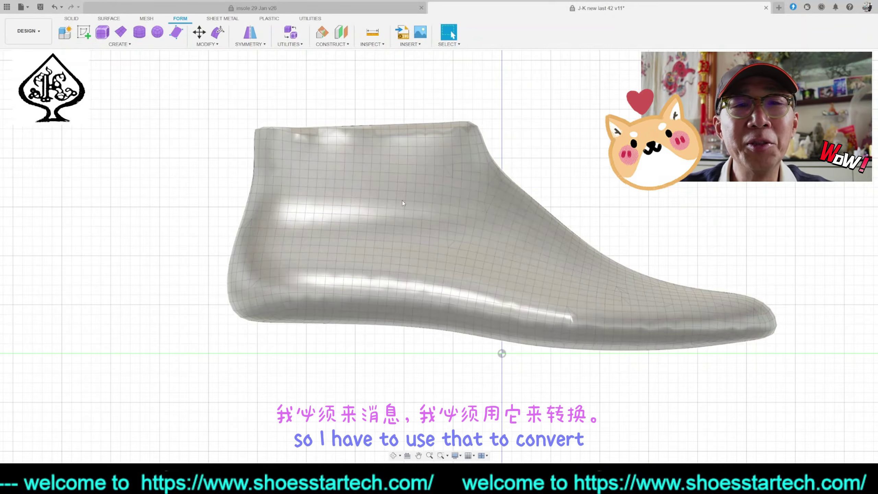
- Inspect the shoe last's form body from the side and obliquely from above, and look over the available form utilities
scroll(402, 200, "up", 3)
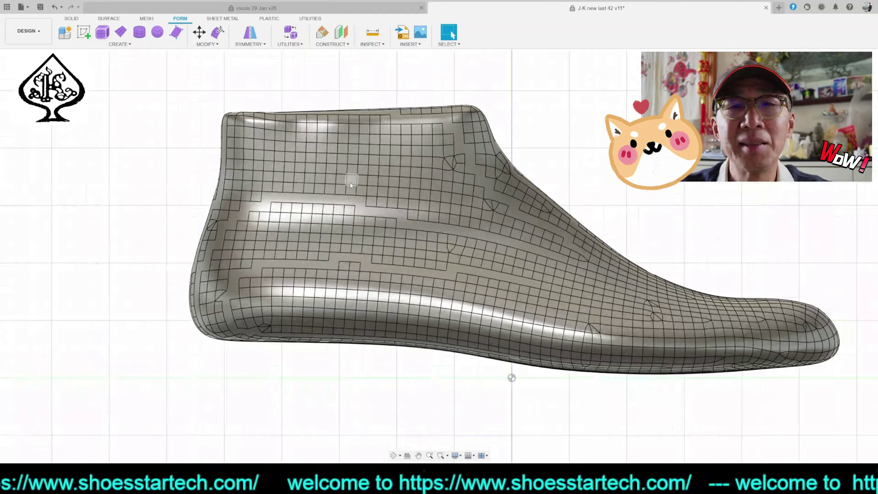
middle_click_drag(351, 185, 297, 184)
scroll(295, 191, "down", 2)
scroll(296, 181, "up", 3)
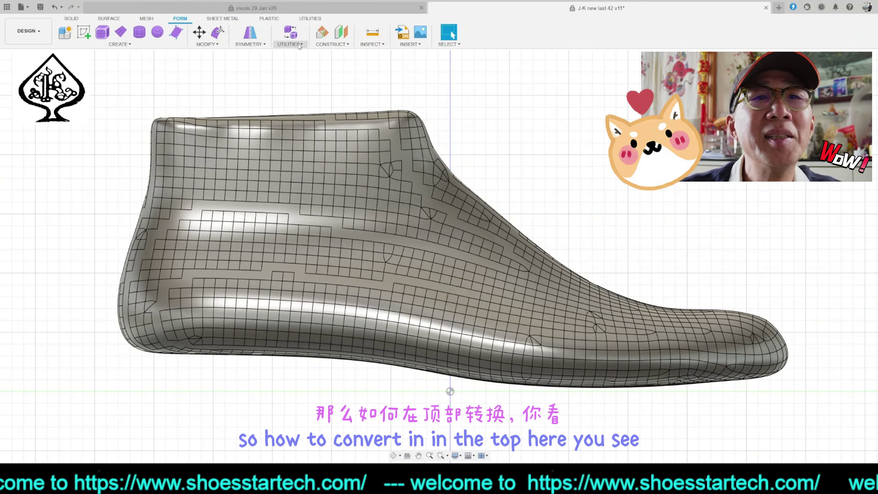
left_click(300, 45)
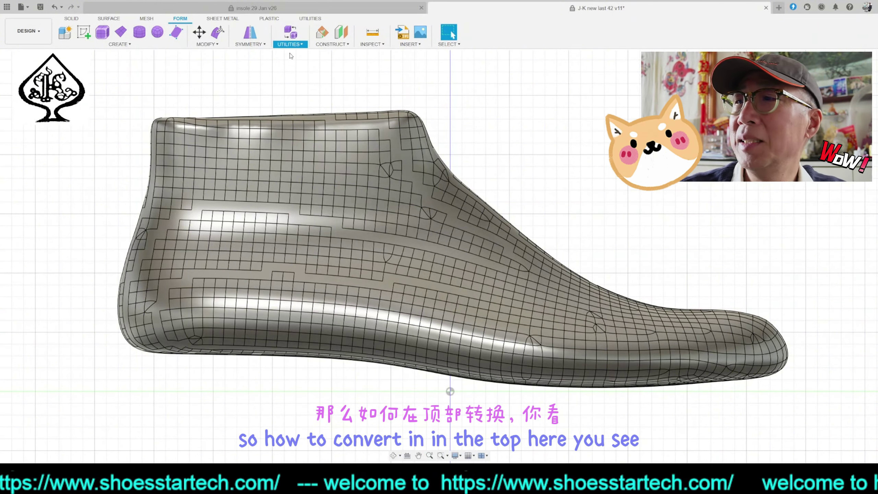
left_click(472, 107)
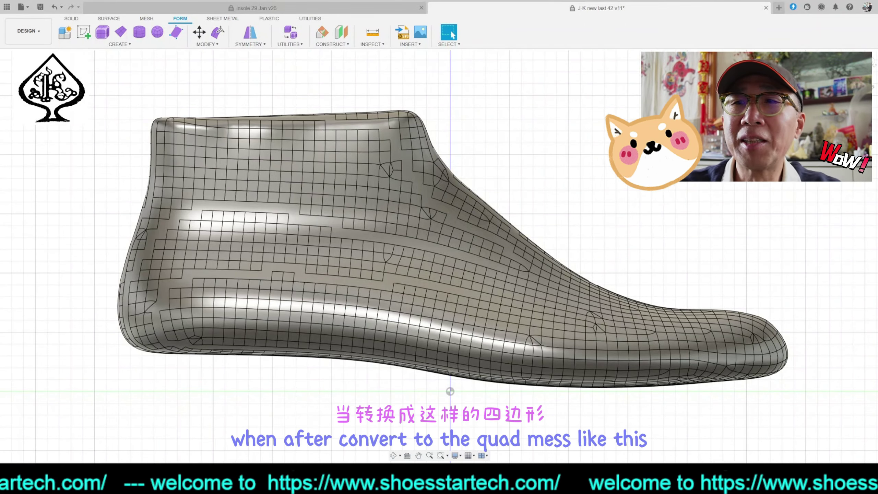
middle_click_drag(439, 254, 411, 275, "shift")
scroll(484, 199, "down", 2)
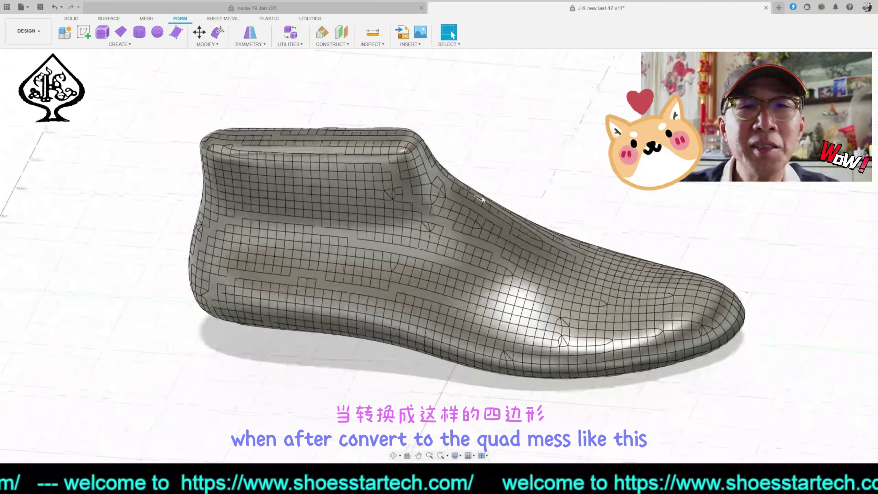
scroll(483, 199, "up", 3)
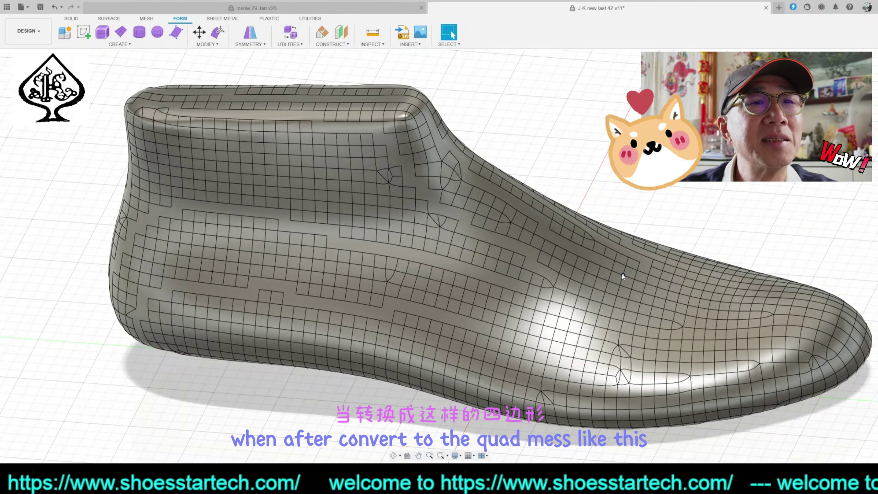
- Start Edit Form on the shoe last and select the tip of the toe, seen from directly above
left_click(219, 32)
middle_click_drag(677, 243, 516, 208)
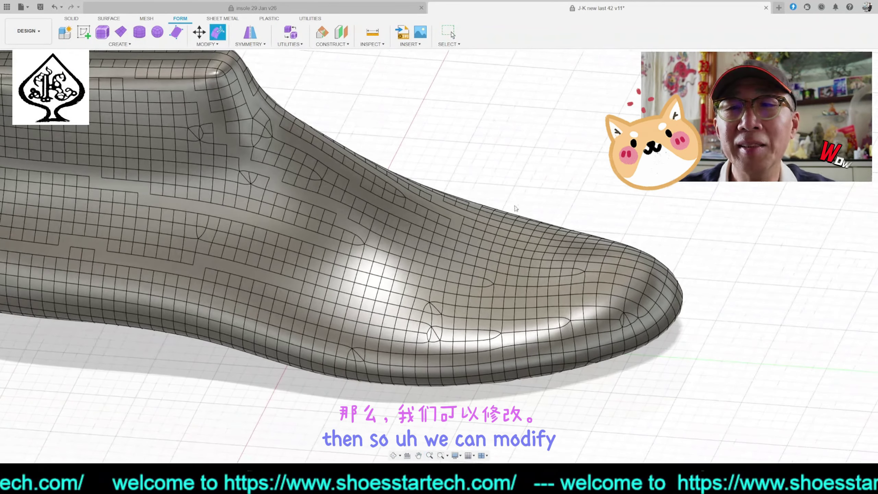
left_click(649, 276)
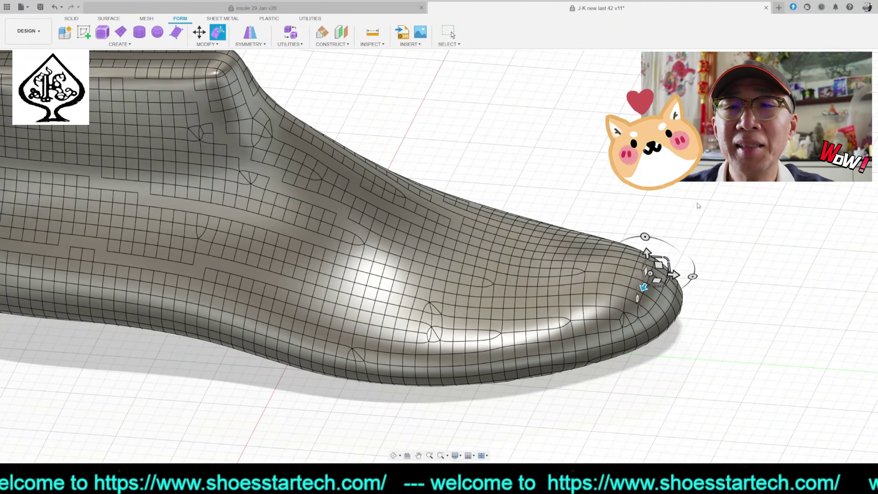
scroll(760, 211, "down", 3)
scroll(693, 204, "up", 3)
middle_click_drag(691, 200, 660, 163)
scroll(662, 215, "down", 1)
scroll(663, 216, "up", 1)
scroll(663, 217, "up", 2)
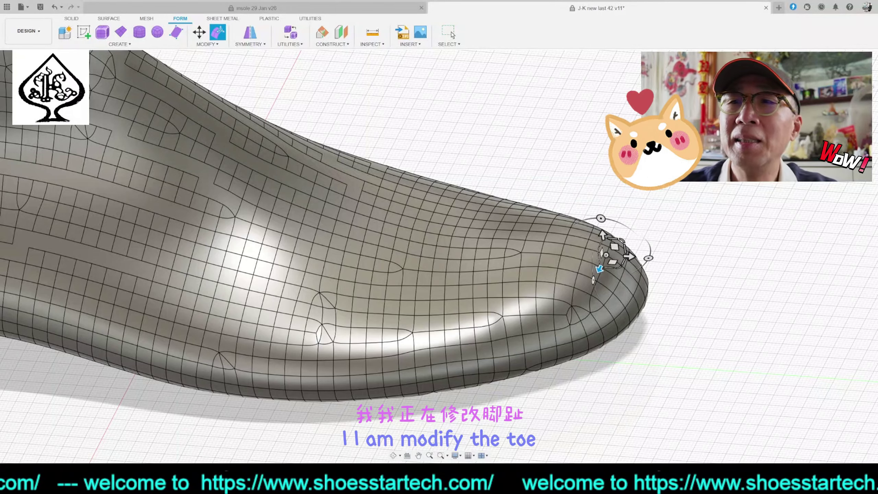
middle_click_drag(439, 242, 439, 287, "shift")
middle_click_drag(615, 240, 567, 239)
left_click(567, 238)
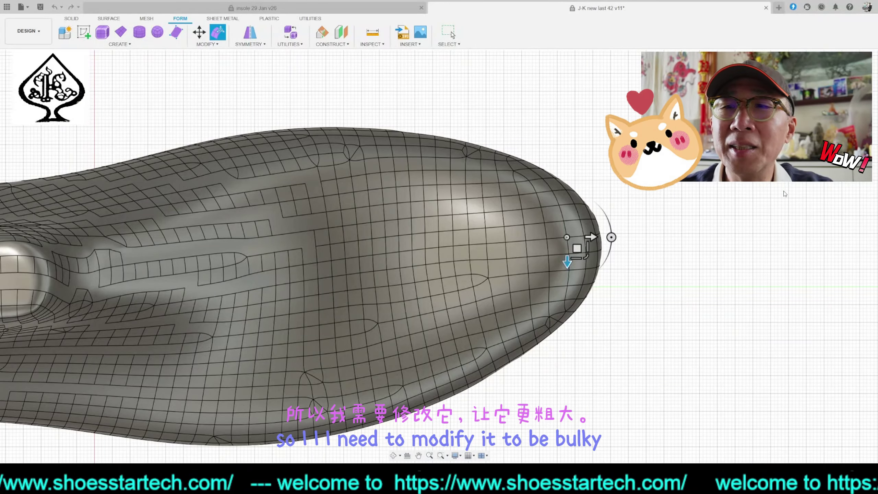
- Enable soft modification around the selected toe tip and set its extent to 40
key("shift+Up")
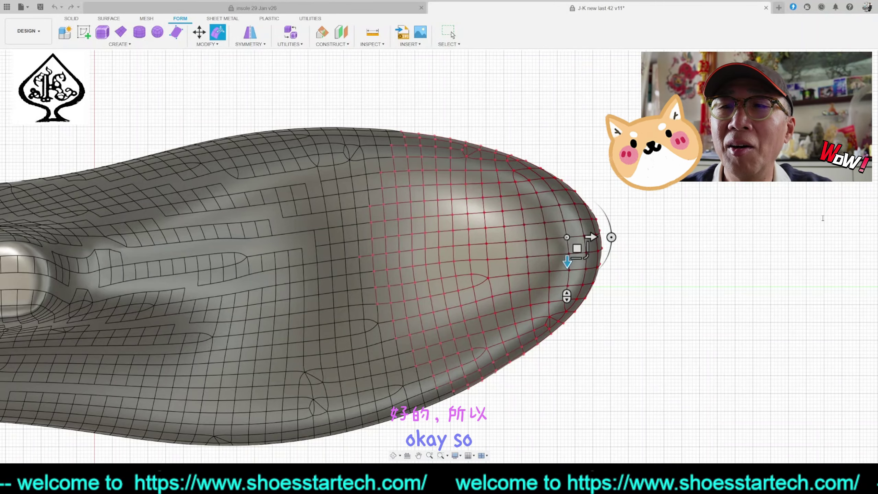
key("BackSpace")
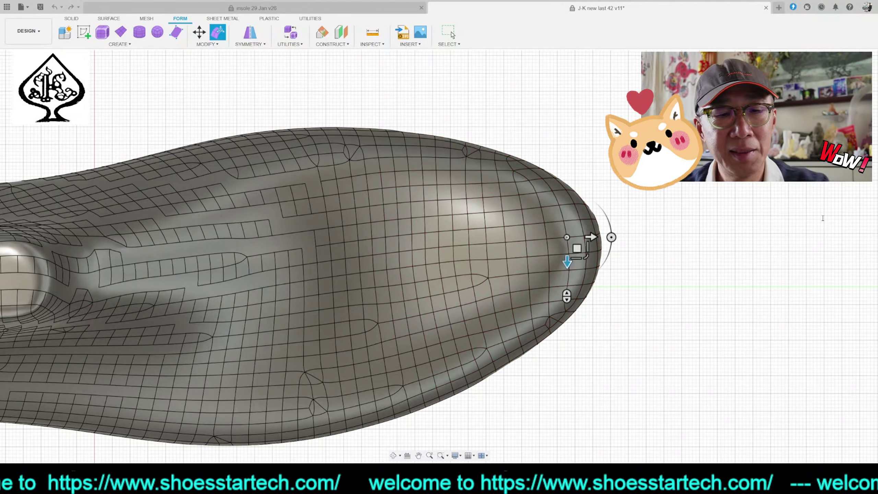
type("40")
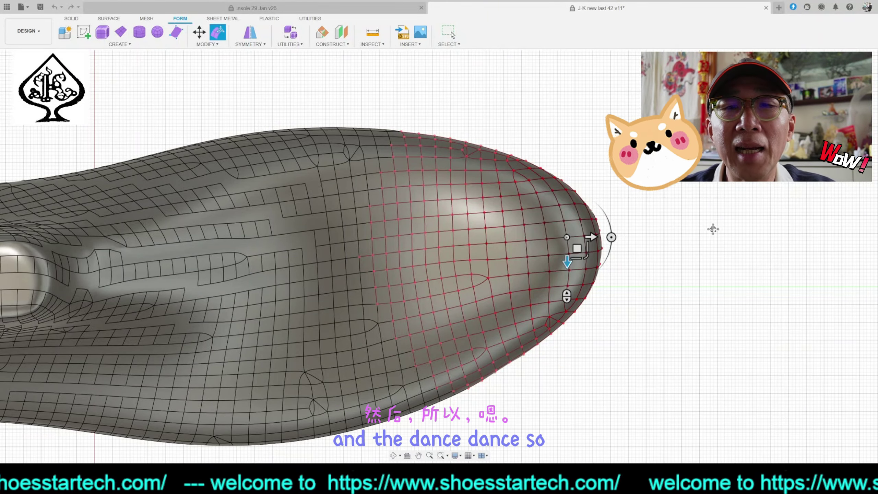
- Examine how the soft modification's influence spreads from the toe tip back toward the forefoot
scroll(714, 229, "up", 1)
middle_click_drag(713, 230, 749, 227)
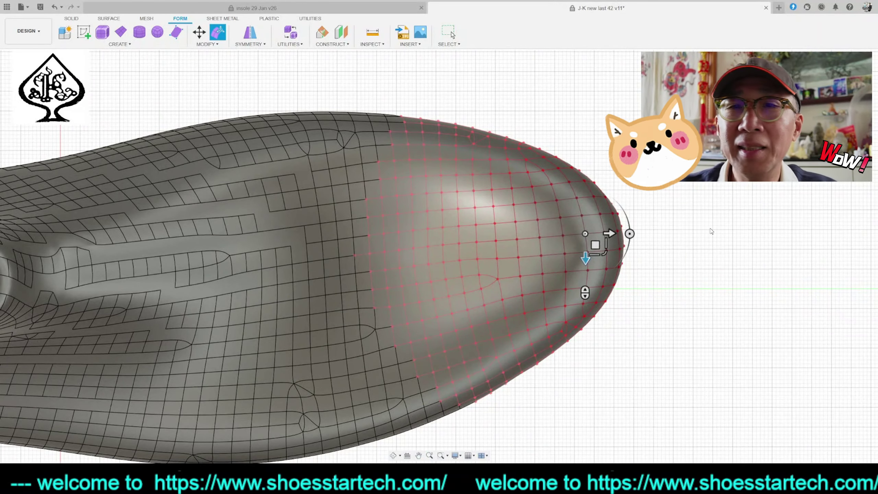
middle_click_drag(696, 222, 730, 222)
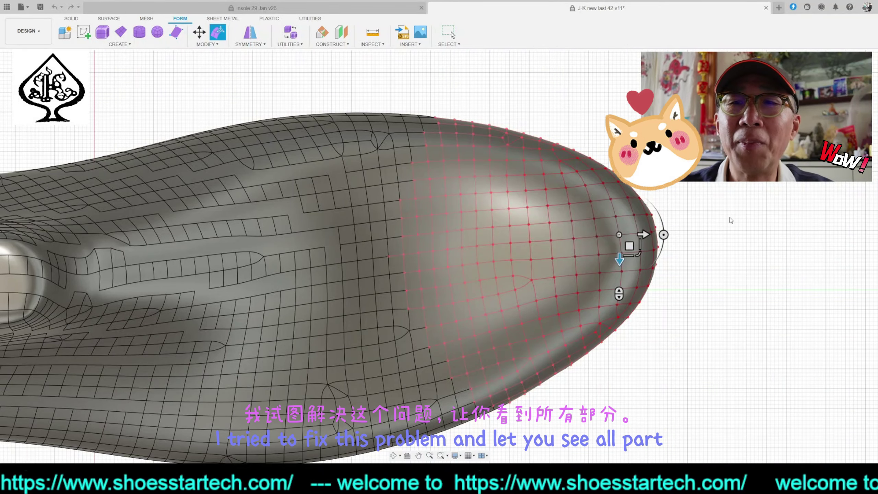
scroll(730, 217, "down", 2)
scroll(731, 220, "up", 2)
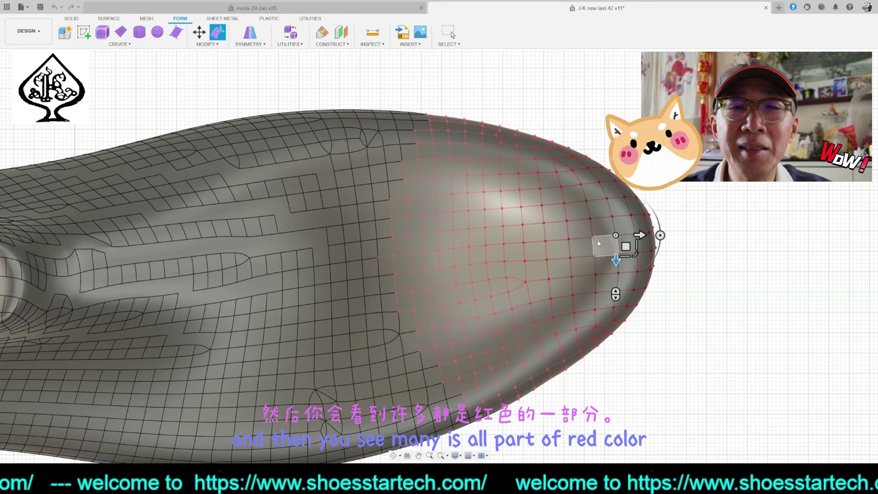
scroll(597, 242, "down", 2)
scroll(597, 242, "up", 2)
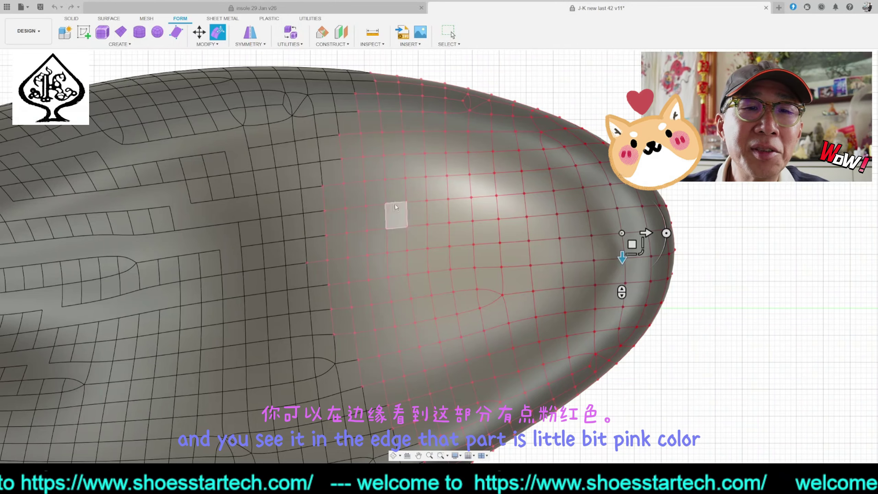
scroll(380, 240, "down", 2)
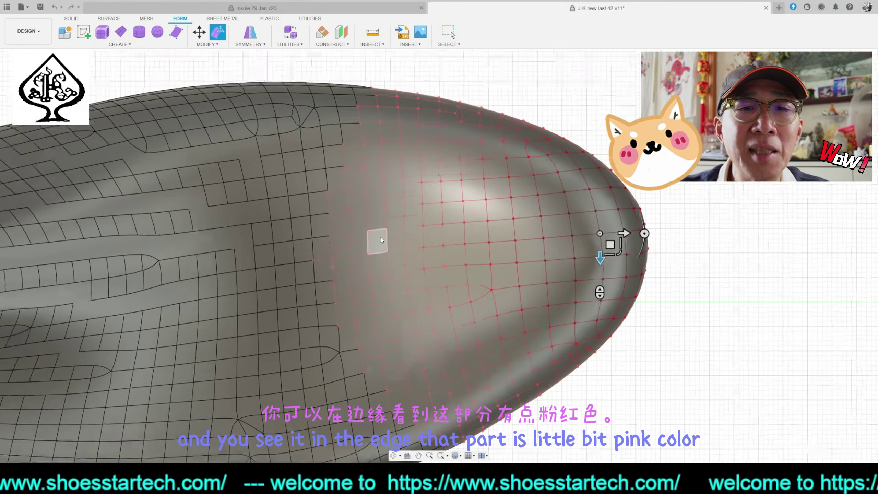
scroll(381, 240, "up", 3)
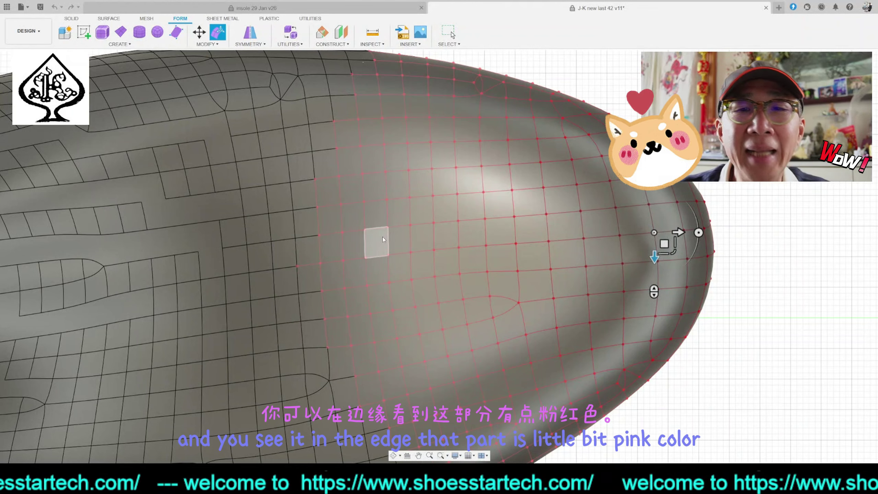
scroll(383, 239, "down", 3)
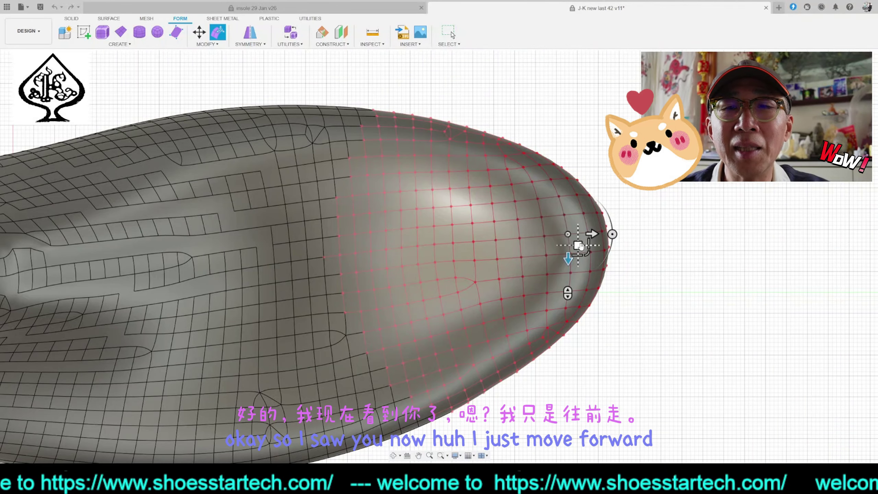
- Pull the toe tip forward in the horizontal plane and check the transition to the forefoot from the side
left_click_drag(578, 245, 624, 244)
middle_click_drag(683, 295, 678, 303)
middle_click_drag(439, 255, 439, 256, "shift")
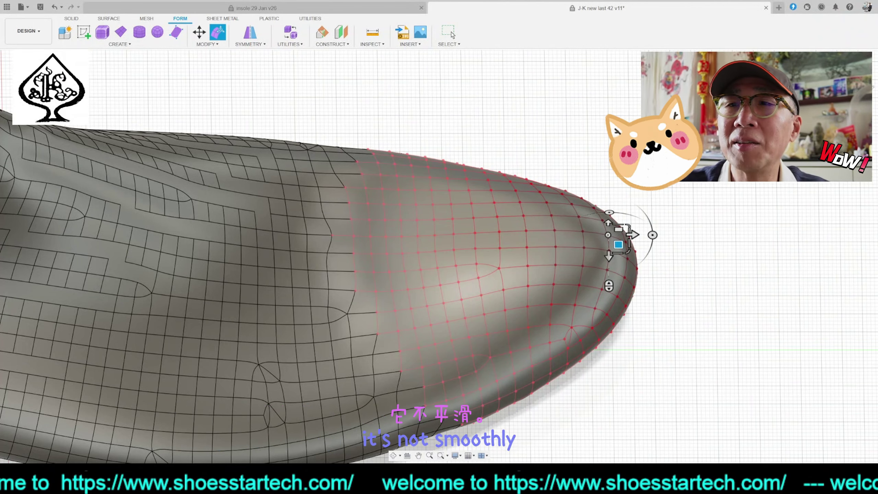
left_click(847, 90)
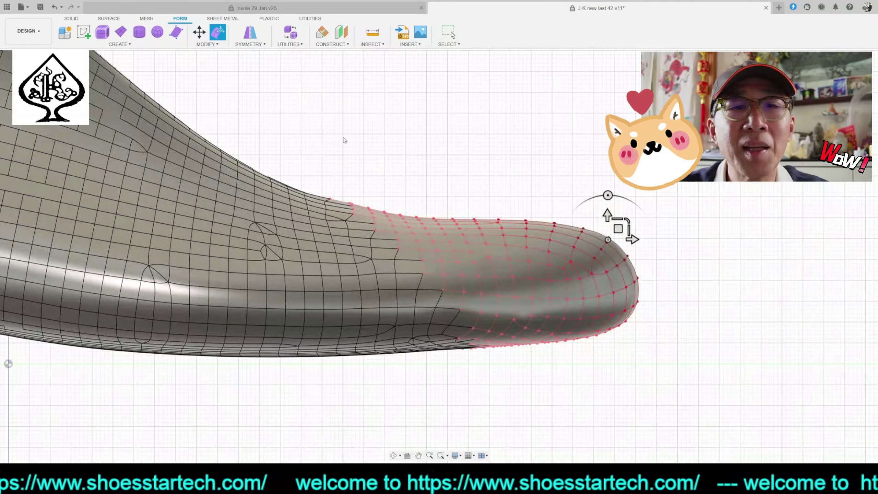
- Extend the toe tip a little further forward in two small moves using the plane handle
left_click_drag(619, 229, 647, 227)
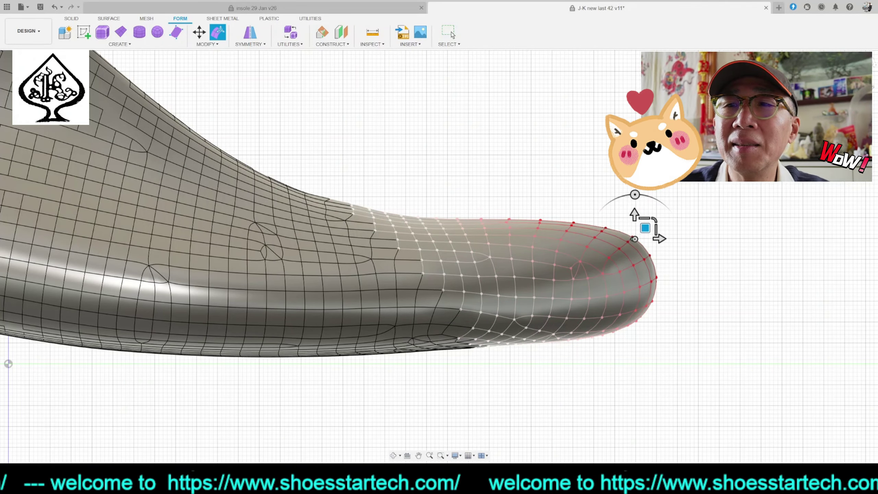
middle_click_drag(636, 242, 636, 274, "shift")
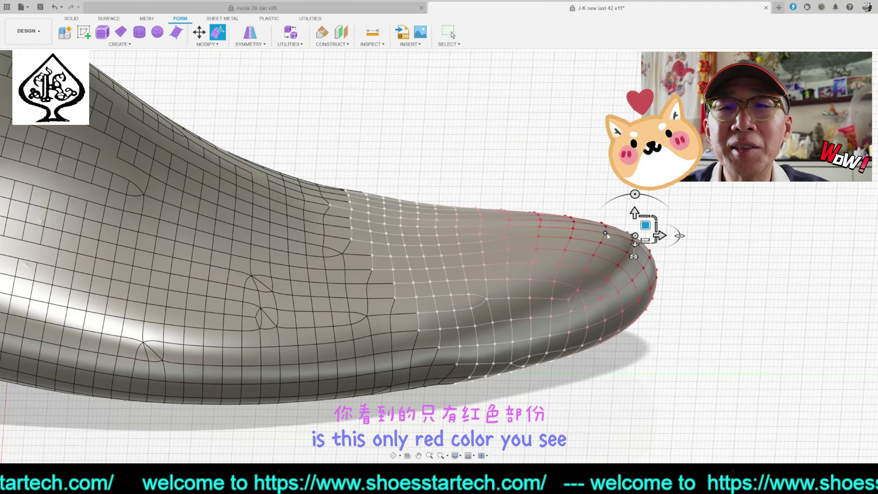
left_click_drag(646, 225, 667, 228)
middle_click_drag(667, 228, 580, 261)
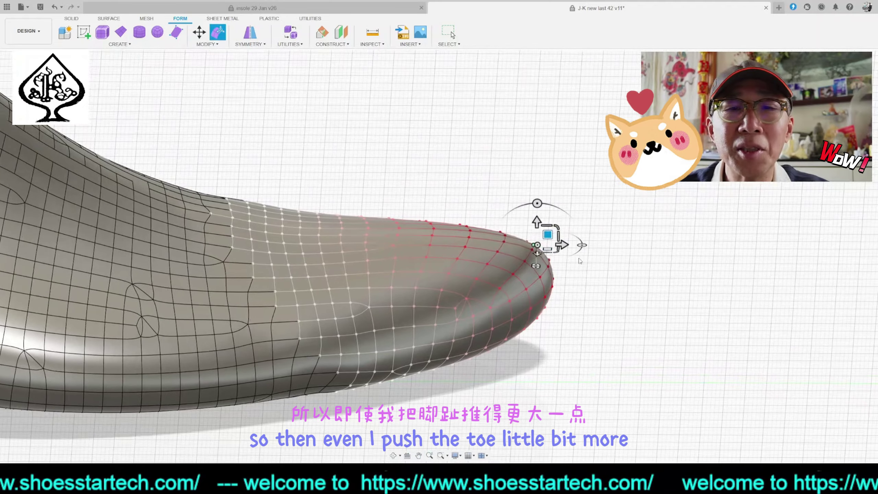
- Stretch the toe tip much further forward and raise it slightly to form a longer, more pointed toe
left_click_drag(548, 235, 616, 235)
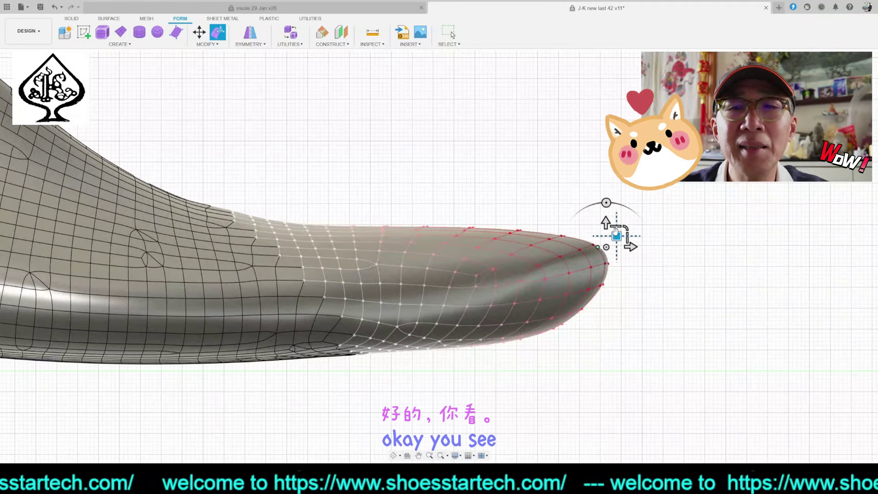
mouse_move(616, 236)
left_mouse_down()
mouse_move(609, 204)
mouse_move(613, 229)
left_mouse_up()
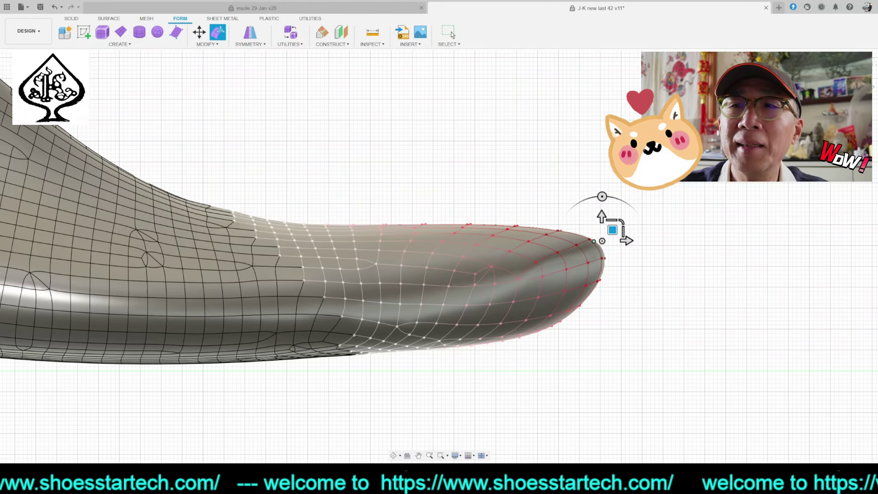
middle_click_drag(506, 138, 512, 183, "shift")
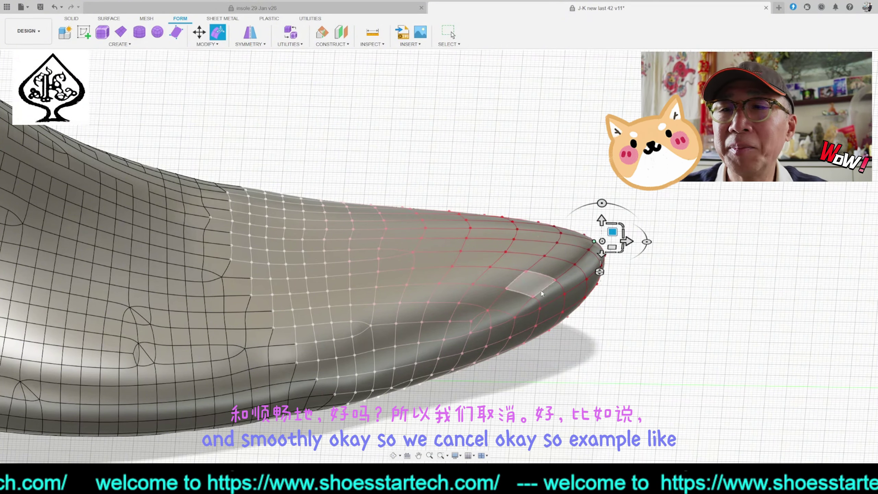
- Cancel the pending toe stretch and view the last's forefoot straight from above with the toe pointing up
left_click(860, 308)
scroll(624, 290, "down", 1)
middle_click_drag(624, 290, 730, 271)
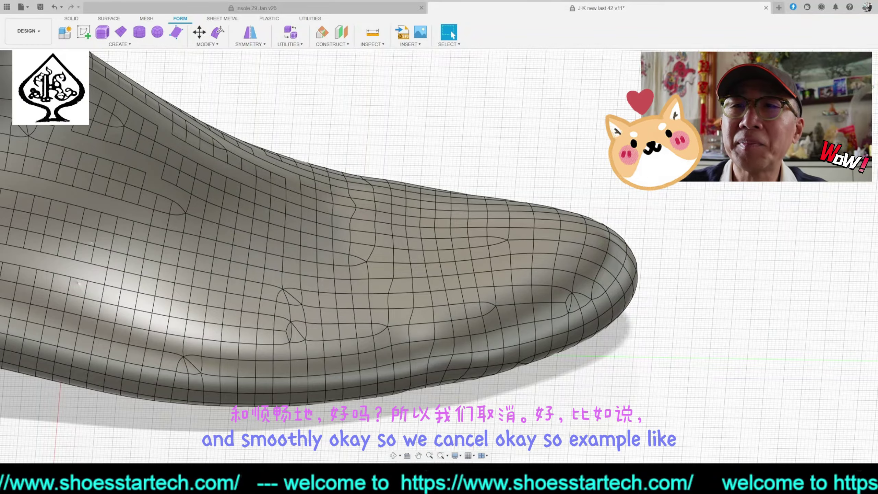
left_click(846, 79)
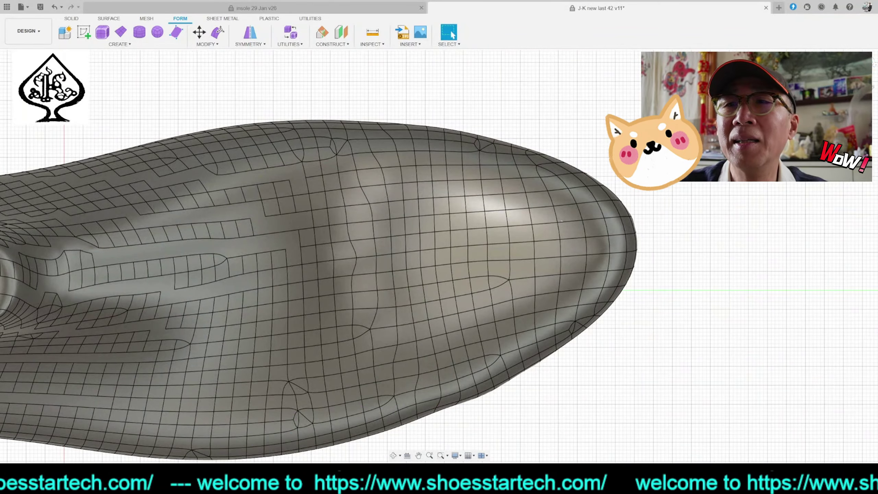
left_click(868, 62)
middle_click_drag(649, 163, 573, 196)
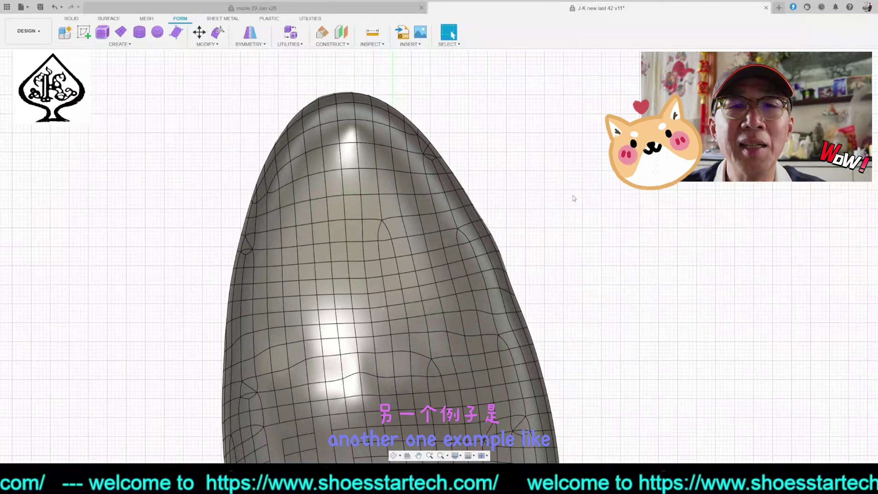
- Start Edit Form on a vertex at the widest part of the forefoot's side edge, with soft modification turned on
left_click(486, 222)
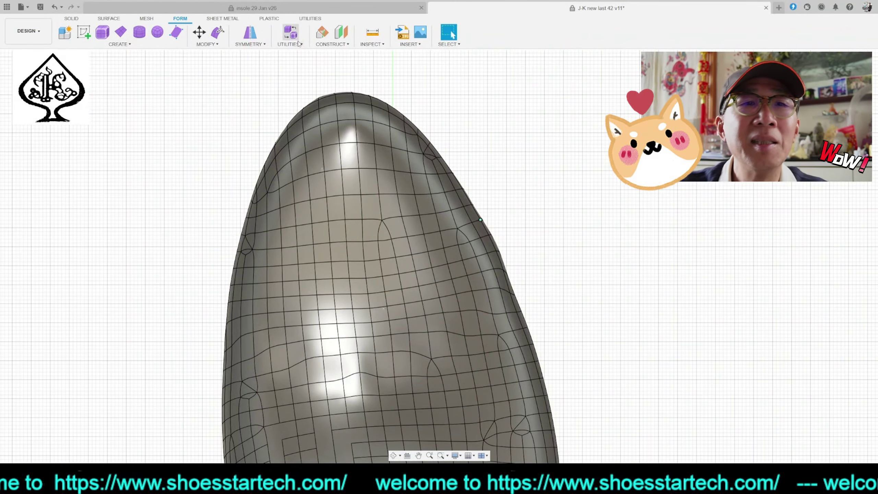
left_click(218, 33)
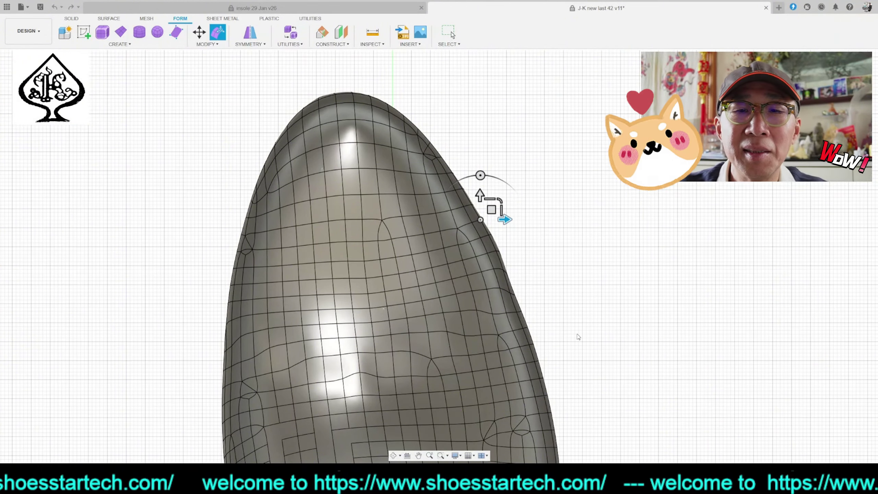
scroll(579, 332, "up", 2)
scroll(579, 330, "down", 4)
middle_click_drag(580, 308, 546, 242)
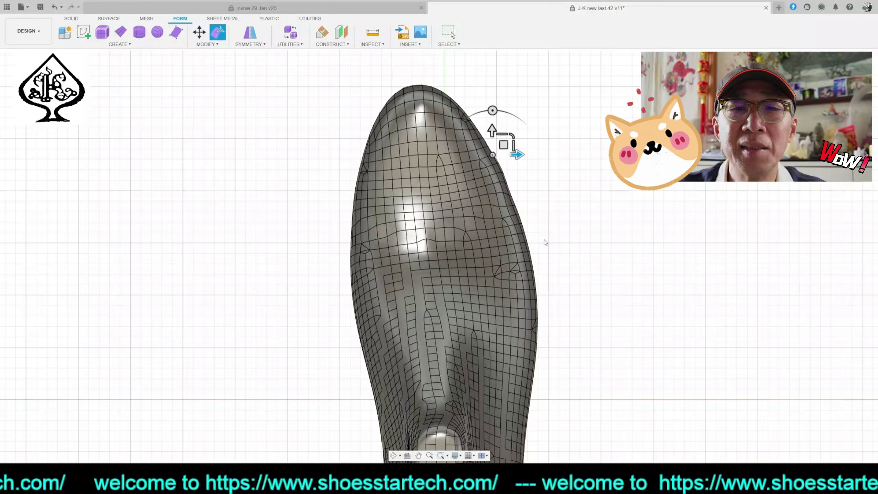
left_click(530, 251)
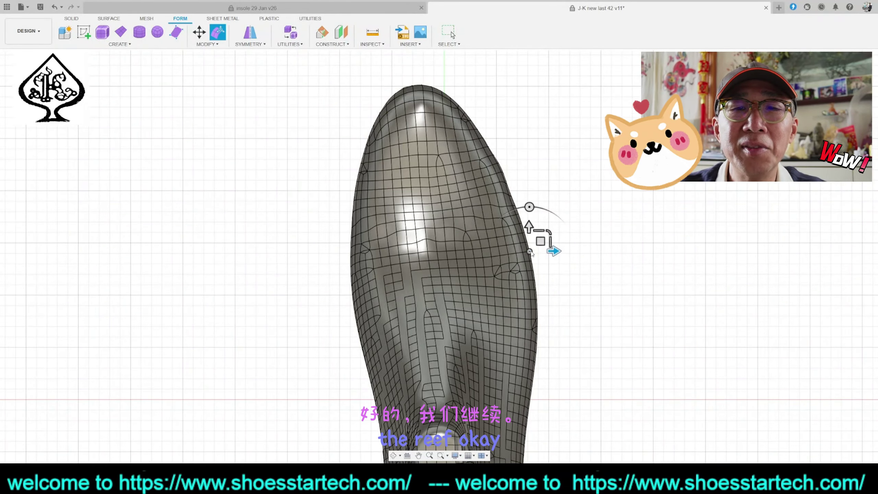
left_click(782, 192)
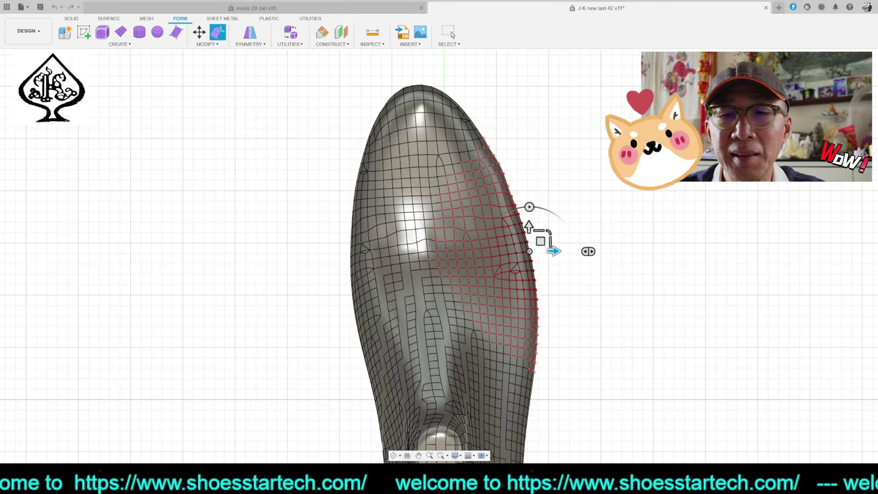
left_click(585, 328)
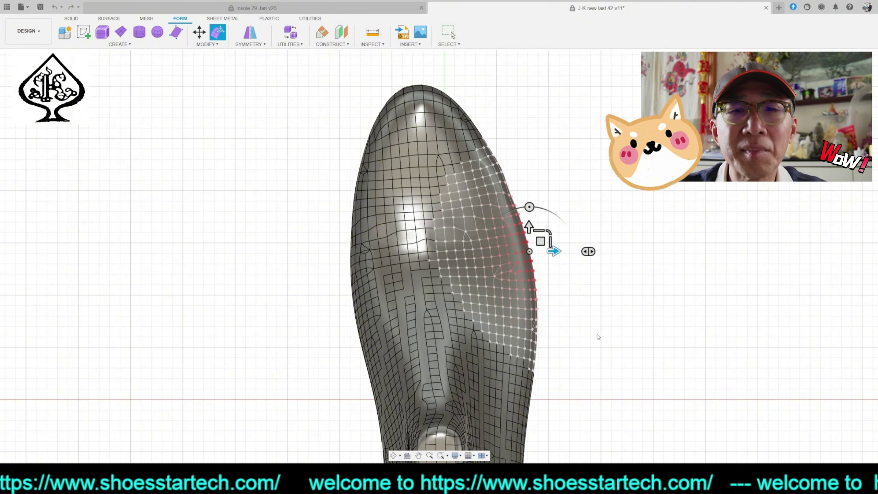
- Pull the forefoot's side vertex outward in two moves, trying different soft modification transition settings to smooth the bulge
left_click_drag(550, 240, 564, 239)
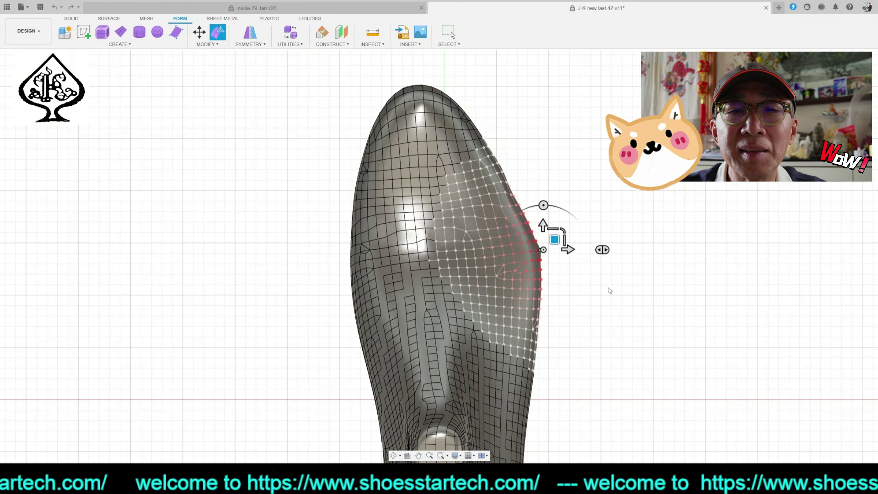
middle_click_drag(581, 302, 519, 302)
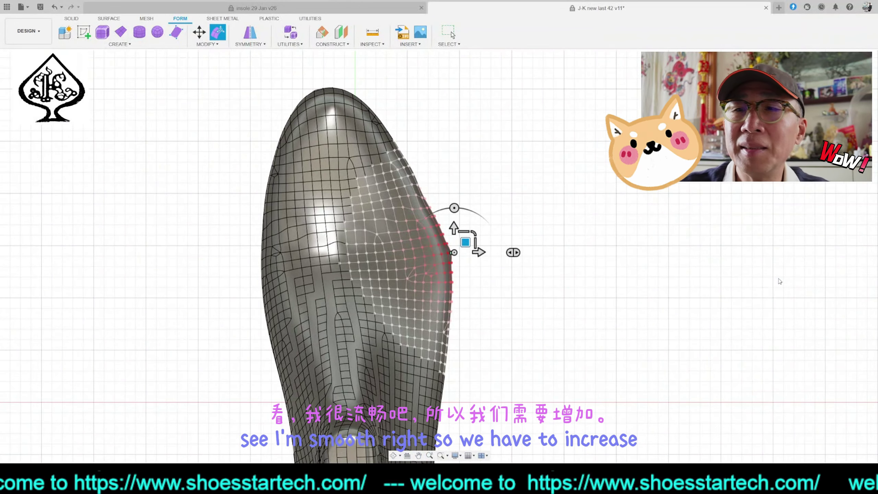
left_click_drag(837, 256, 841, 256)
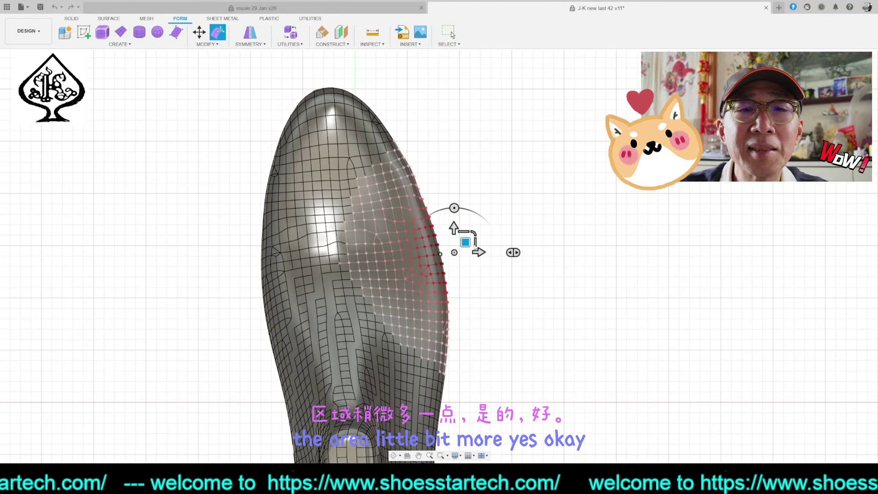
left_click_drag(471, 241, 484, 241)
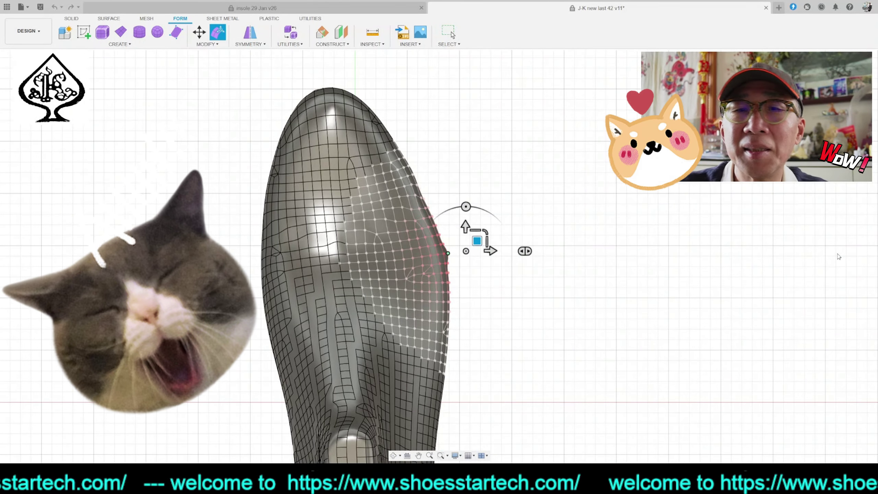
left_click(838, 254)
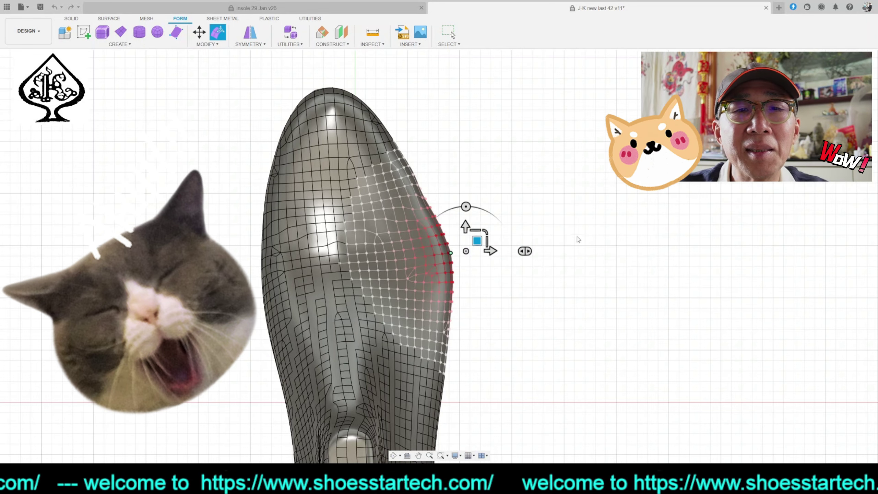
left_click(852, 254)
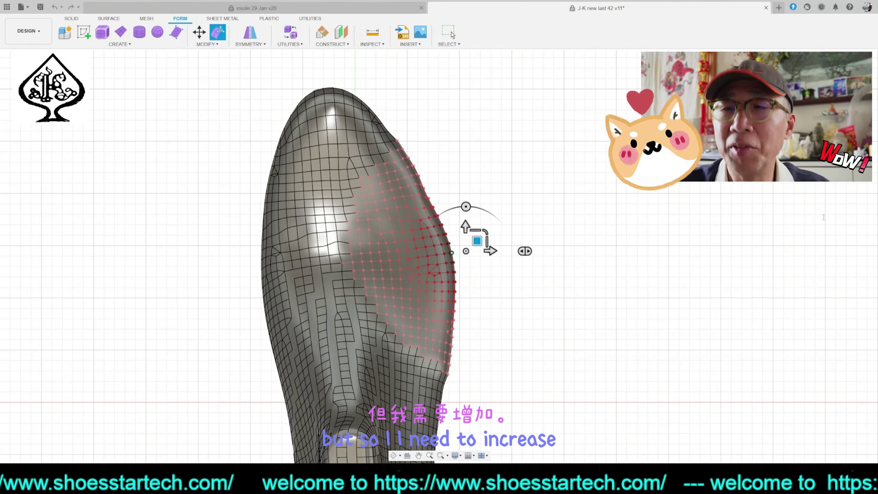
- Try a soft modification extent of 80 and pull the forefoot's side edge further outward and toward the toe
key("BackSpace")
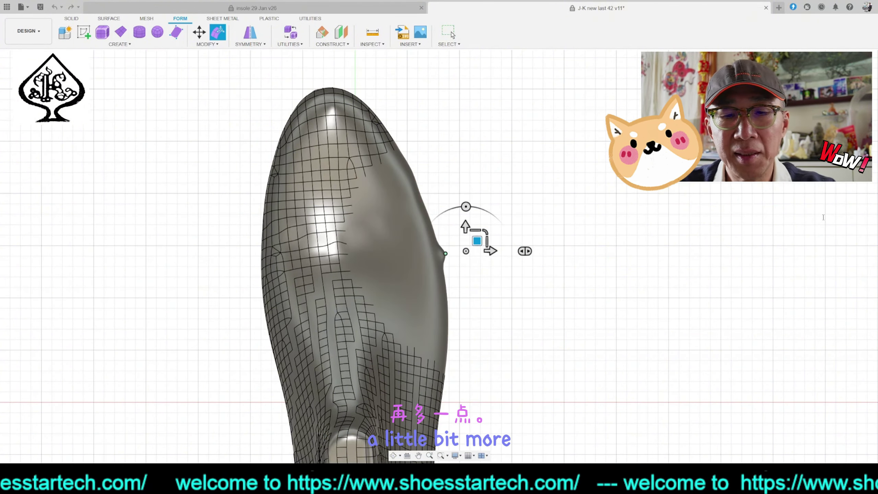
type("00")
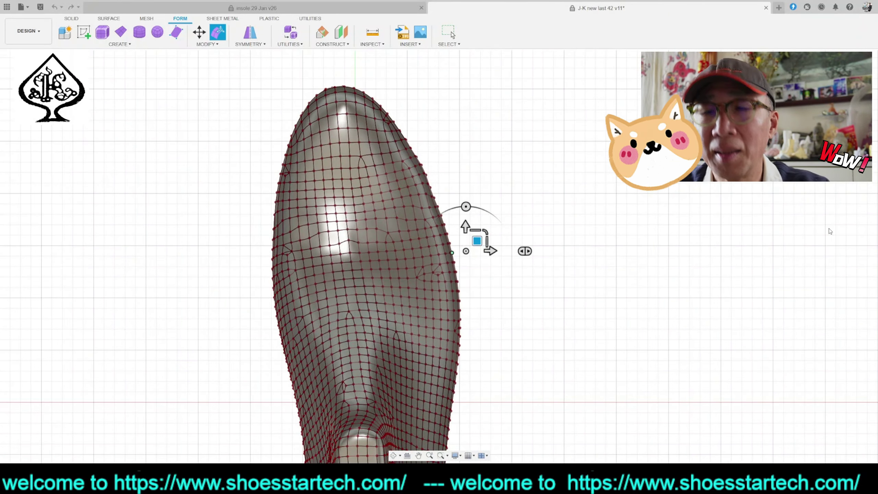
left_click(830, 232)
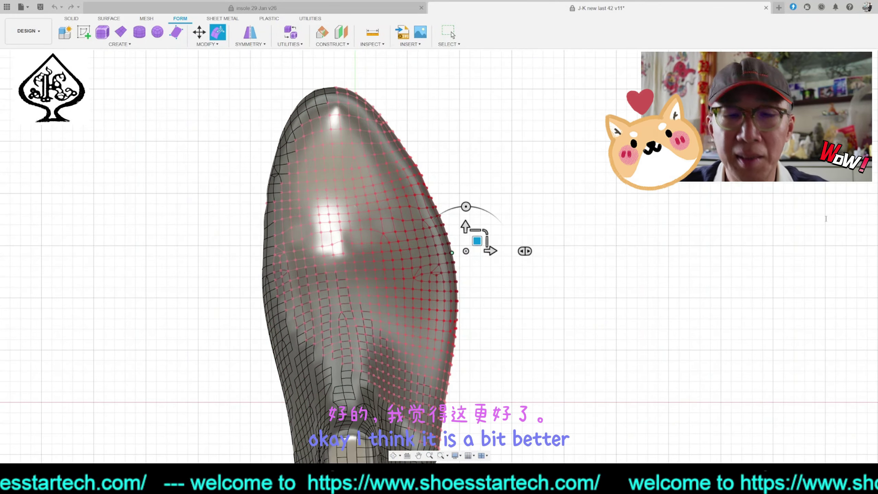
type("80")
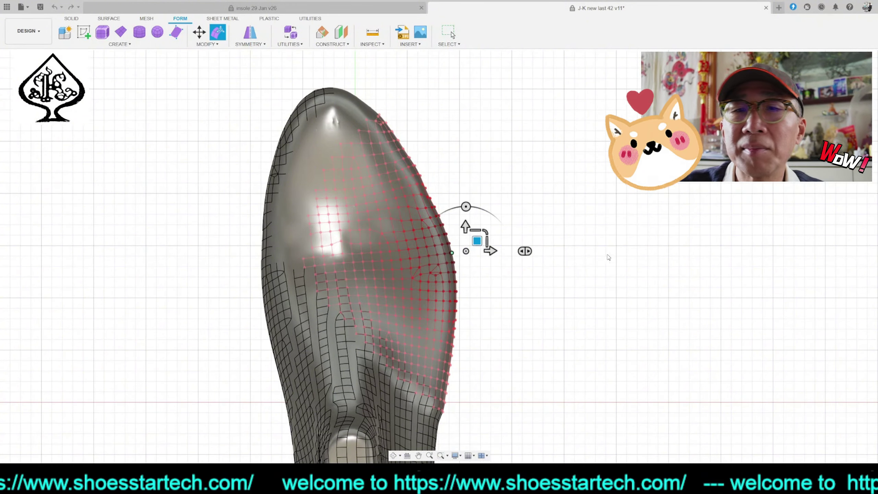
mouse_move(478, 241)
left_mouse_down()
mouse_move(488, 242)
mouse_move(466, 242)
mouse_move(468, 227)
mouse_move(504, 222)
left_mouse_up()
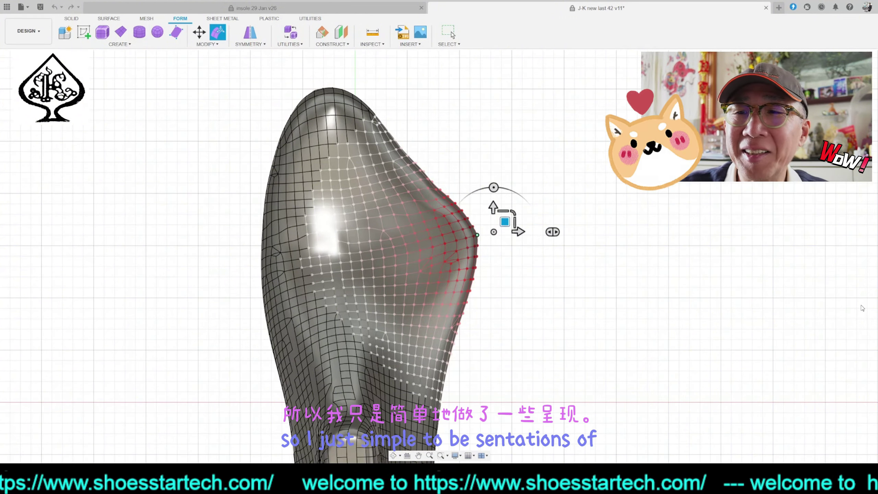
key("Escape")
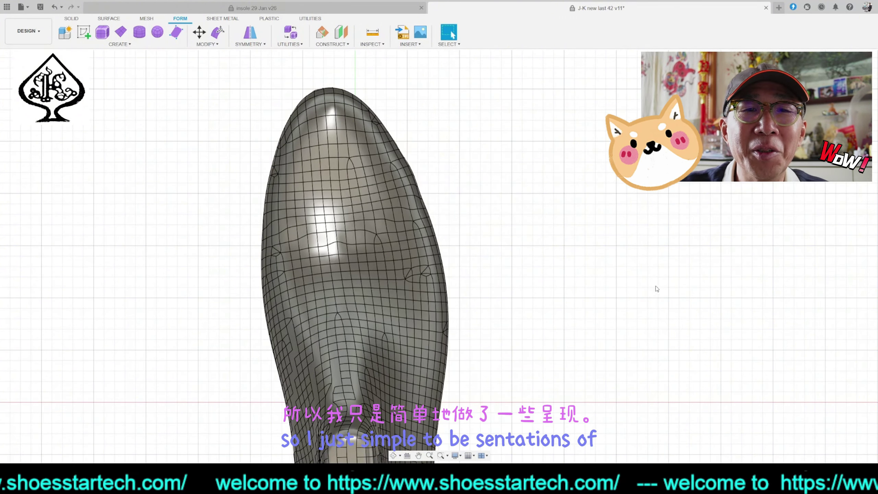
- Undo the earlier committed toe reshaping while keeping the converted form body
left_click(54, 7)
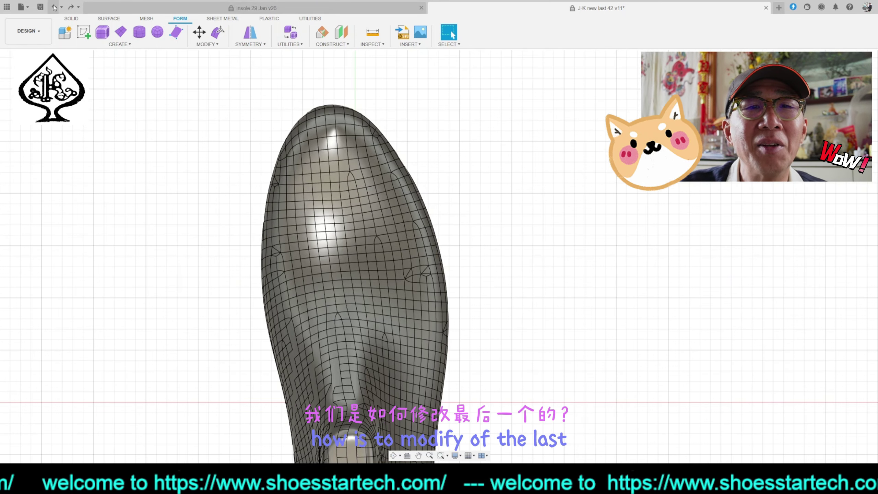
left_click(54, 7)
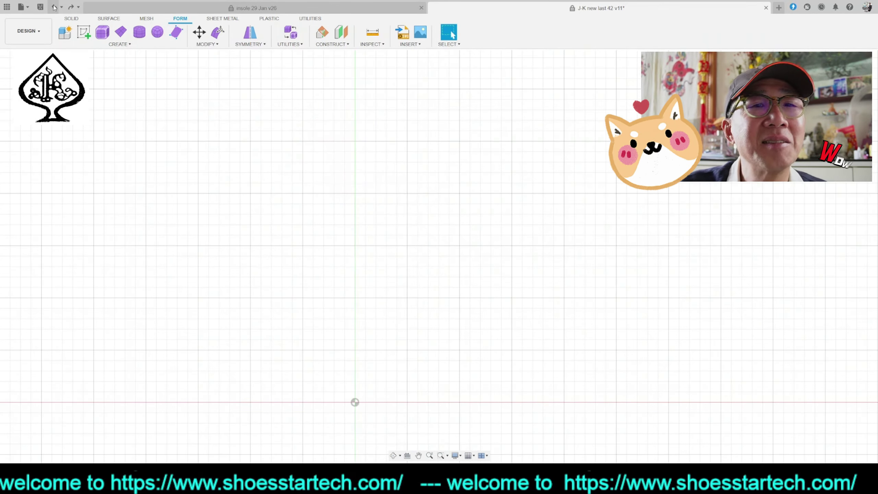
left_click(70, 7)
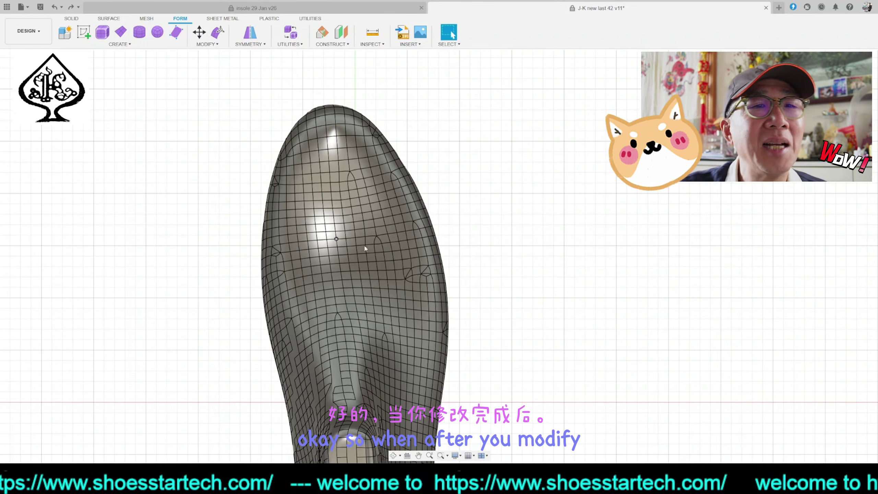
- Show and hide the overlapping bodies of the last in the side view to compare their surfaces and edge layouts
middle_click_drag(438, 254, 335, 217, "shift")
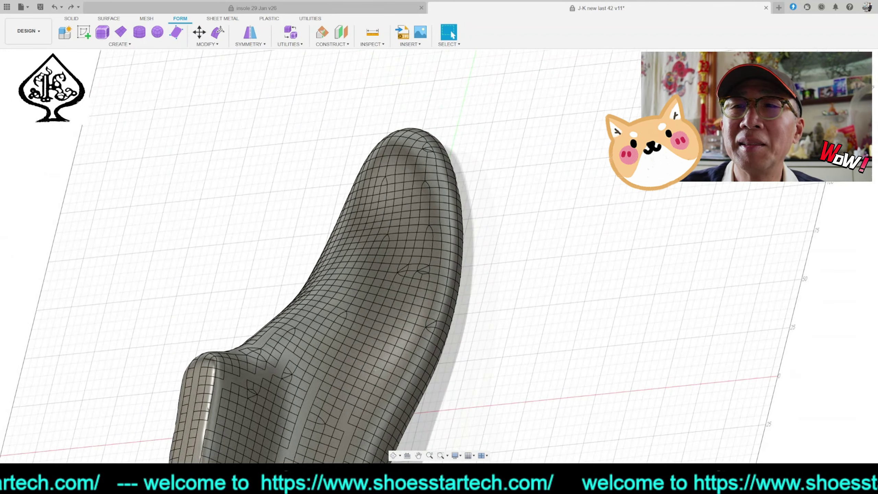
left_click(848, 83)
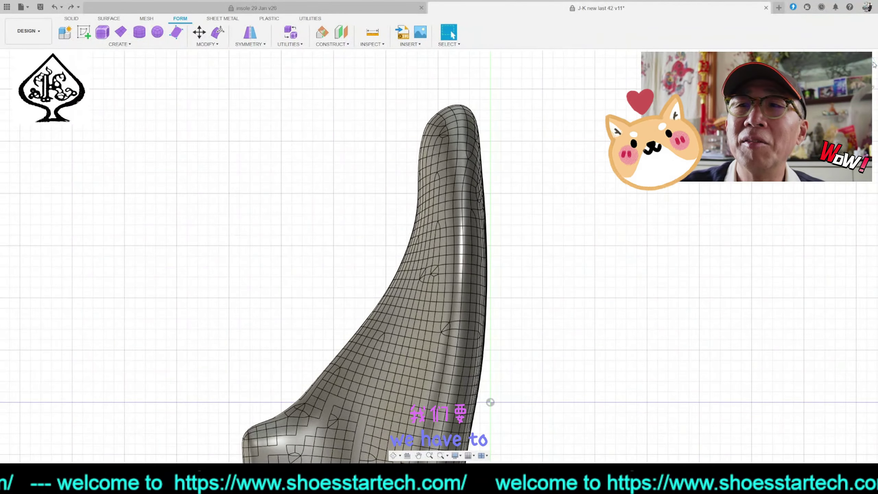
left_click(873, 64)
middle_click_drag(543, 173, 634, 240)
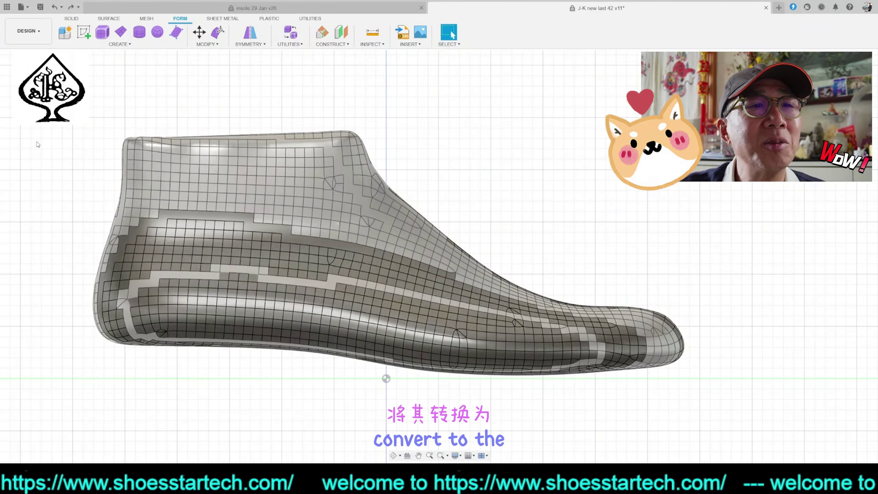
left_click(37, 142)
left_click(37, 142)
left_click(37, 165)
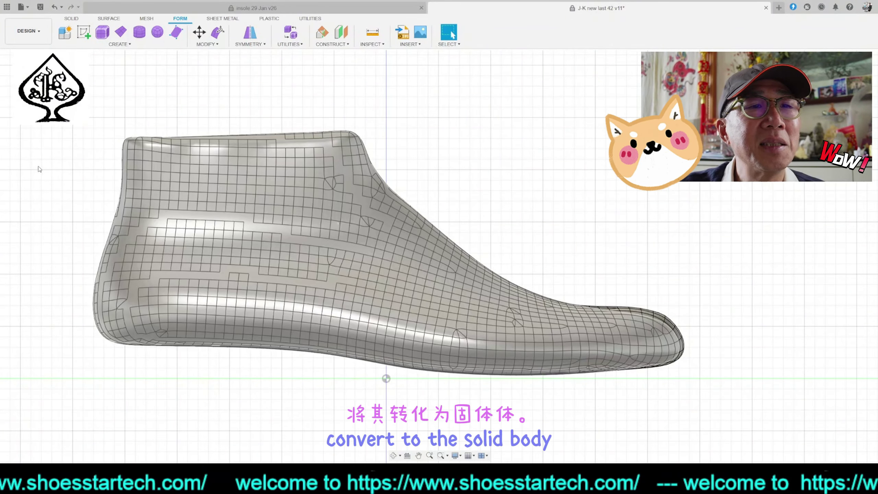
left_click(37, 163)
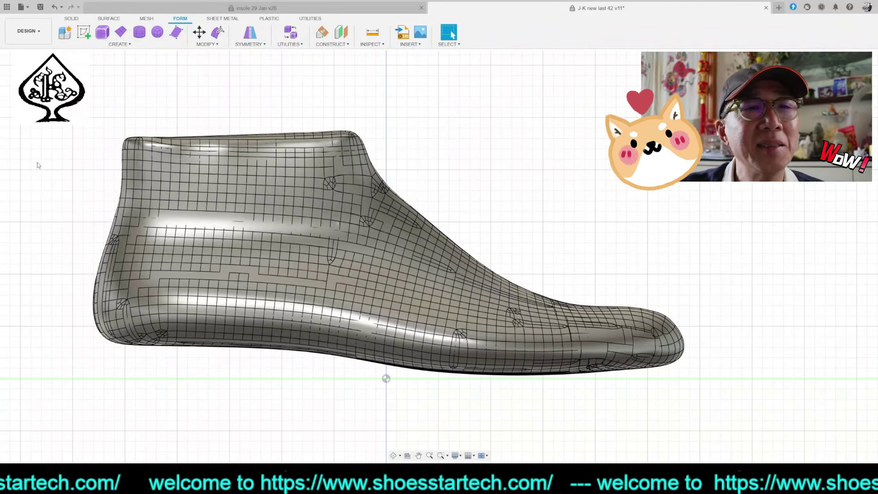
left_click(39, 142)
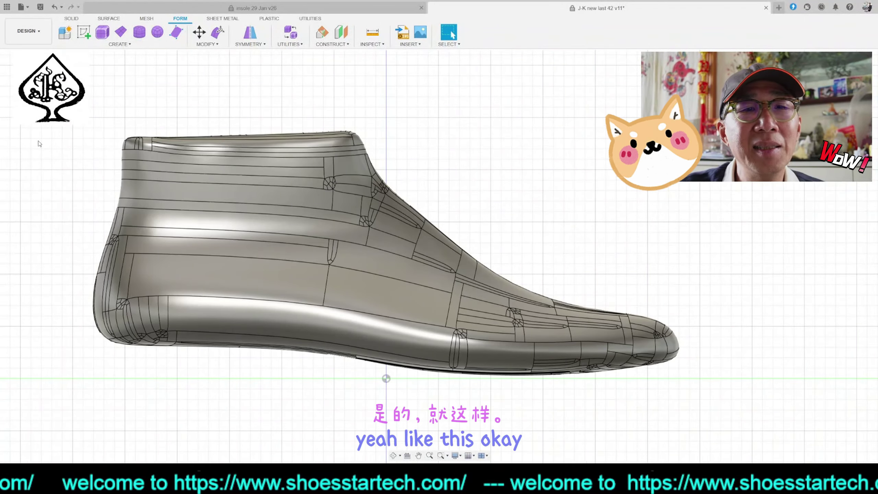
left_click(38, 140)
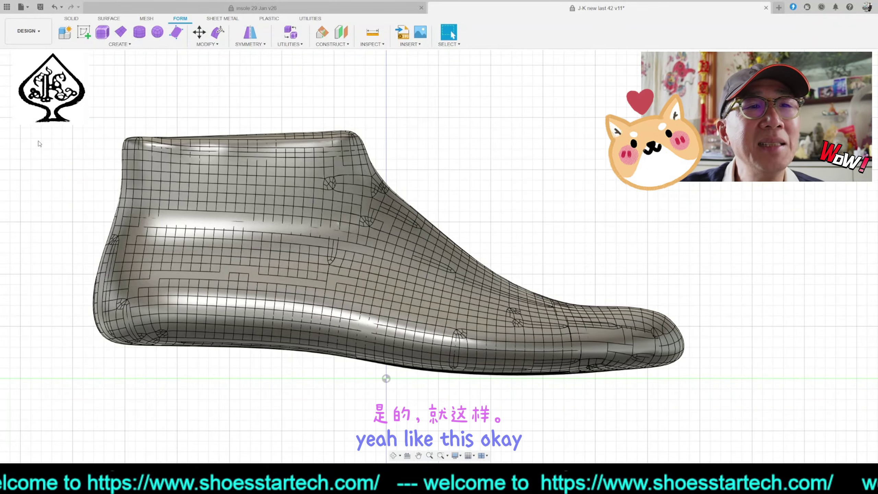
left_click(38, 126)
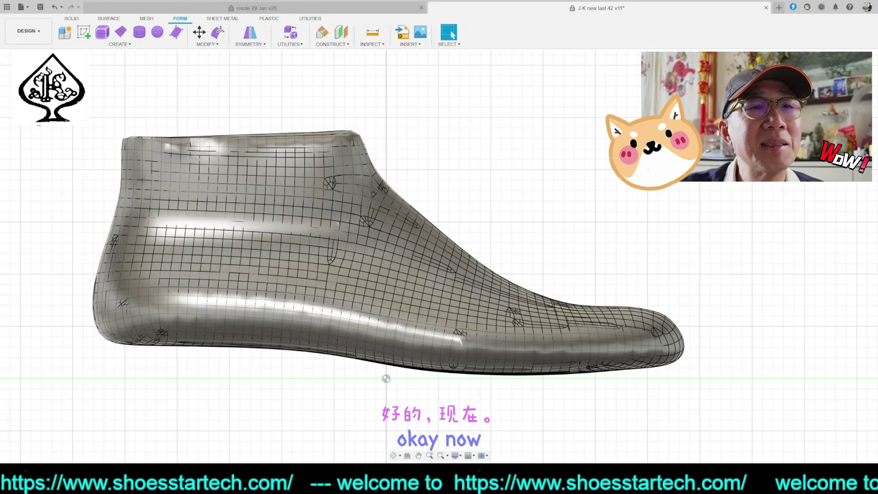
- Examine the last's quad mesh from the side by toggling the visibility of the bodies overlapping it
middle_click_drag(418, 170, 447, 181)
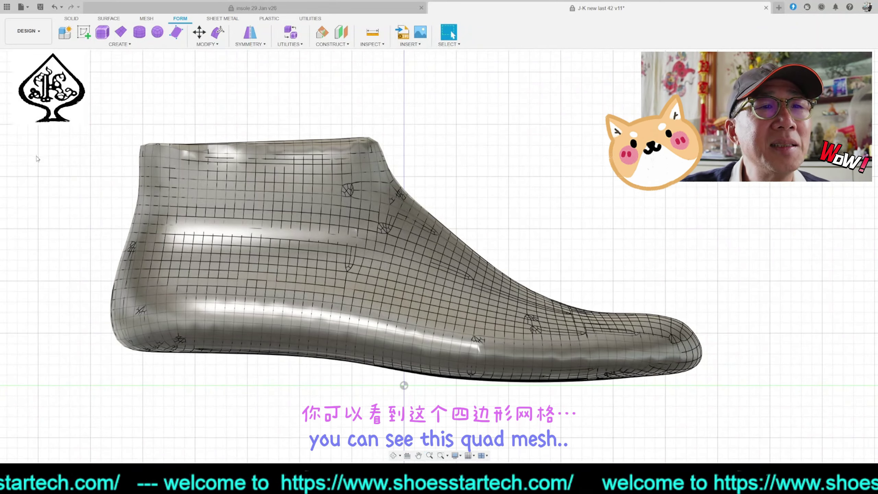
left_click(40, 145)
left_click(43, 133)
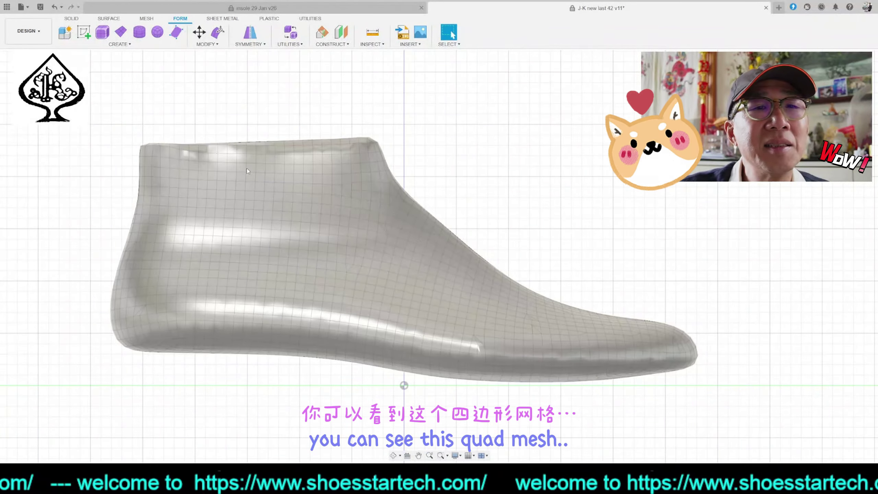
left_click(38, 142)
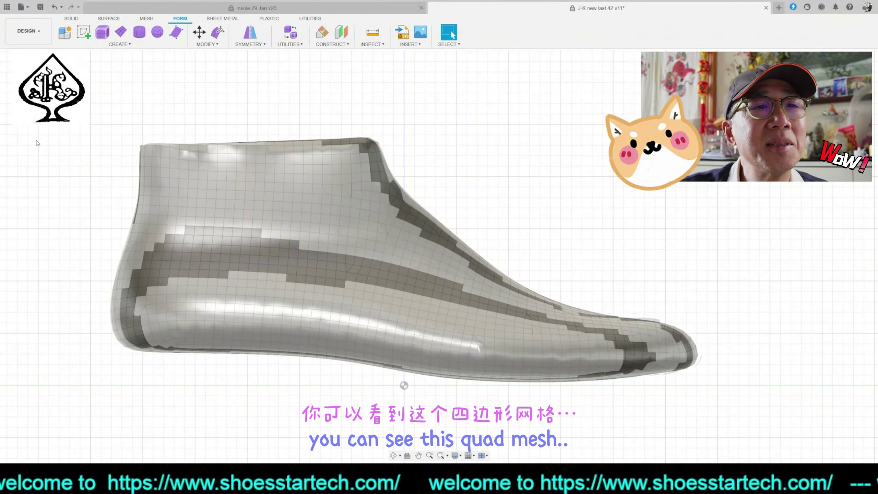
- Isolate the last's mesh body in the side view and toggle the overlapping mesh bodies to compare their facets
left_click(37, 143)
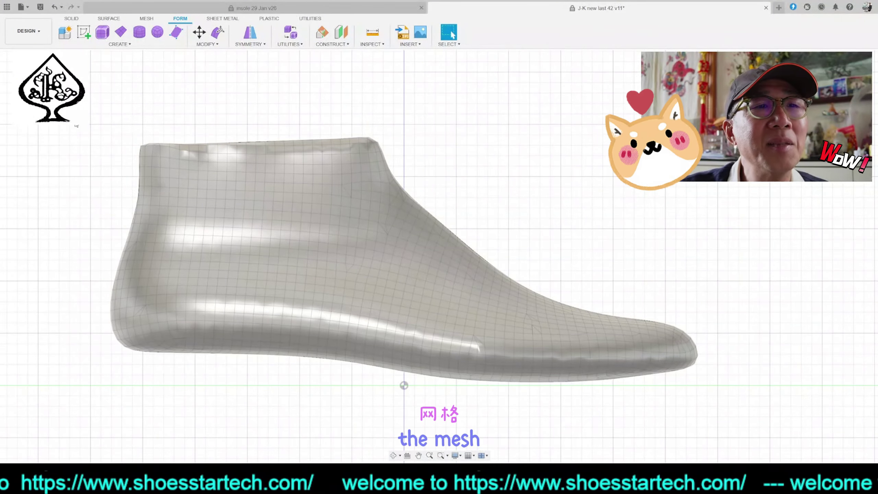
left_click(75, 122)
left_click(467, 165)
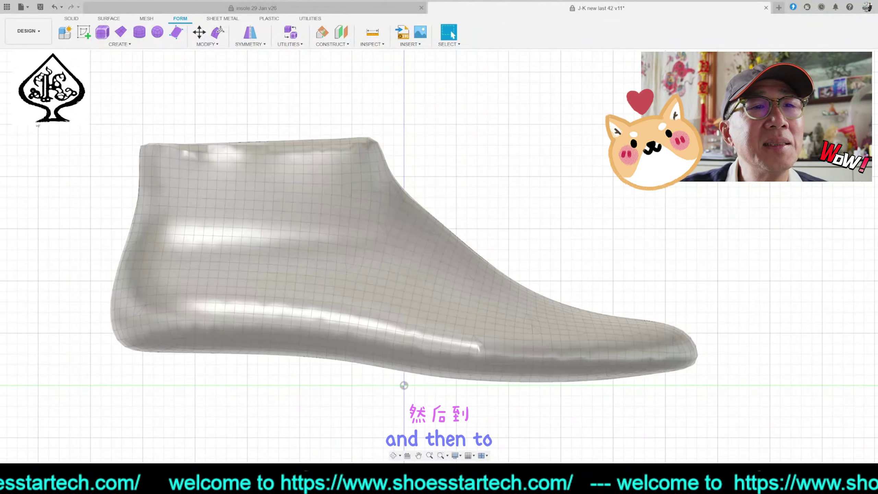
left_click(37, 149)
left_click(38, 144)
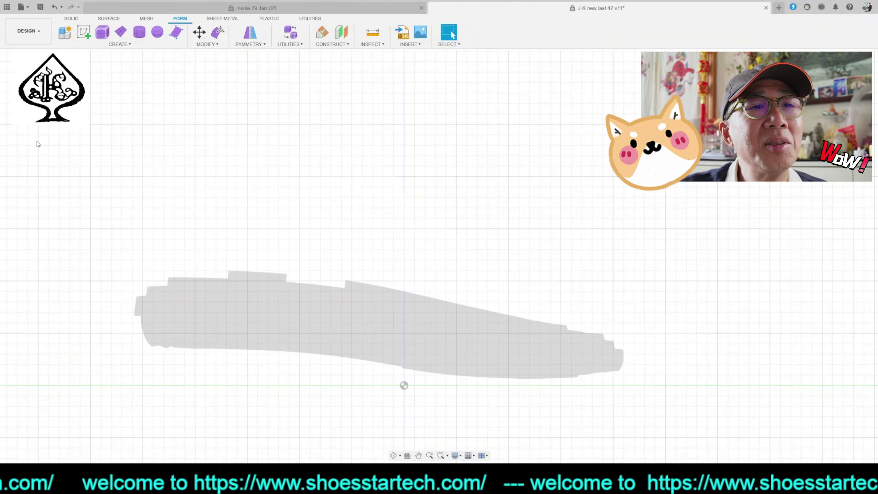
left_click(38, 144)
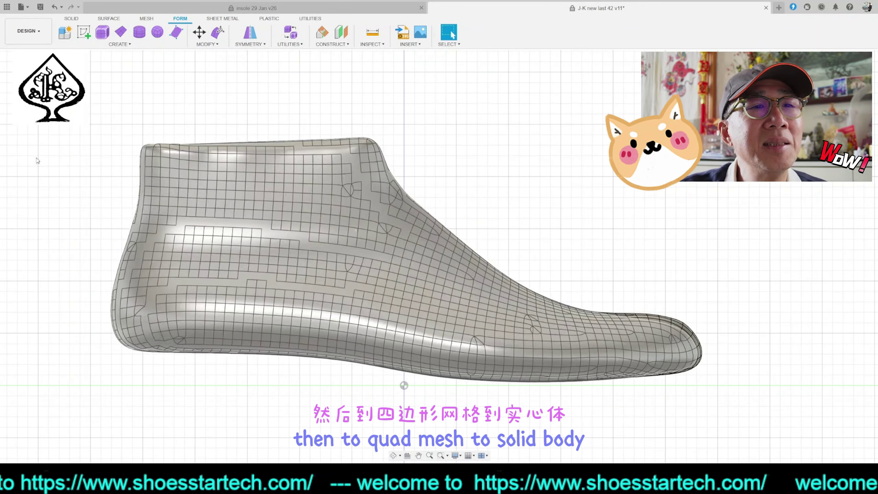
- Switch the display from the quad mesh last to the solid body and examine its face edges from the side
left_click(38, 161)
left_click(38, 167)
left_click(38, 167)
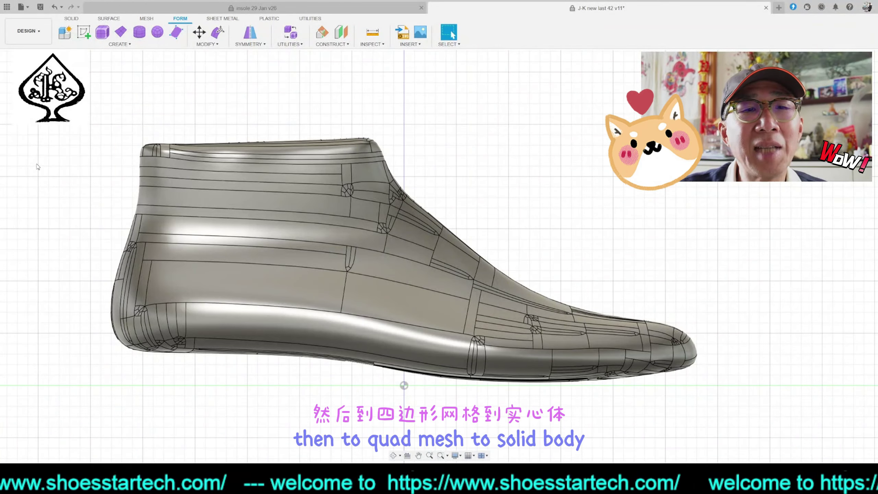
middle_click_drag(241, 129, 260, 123)
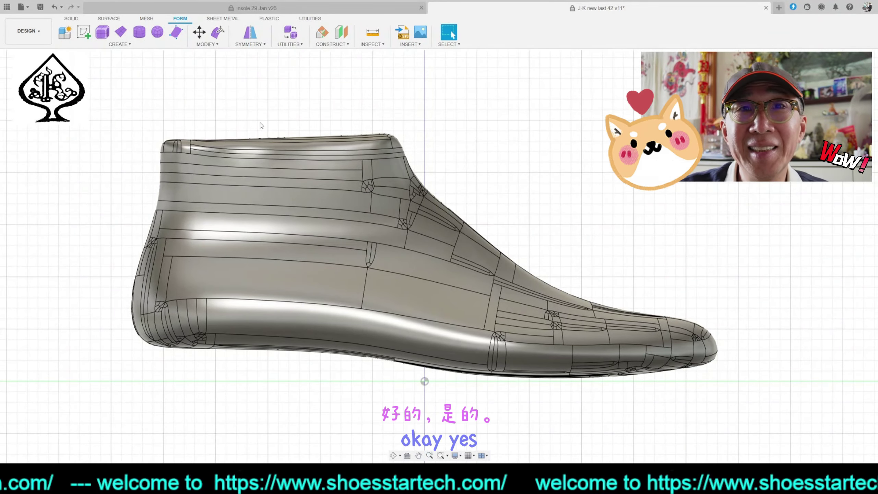